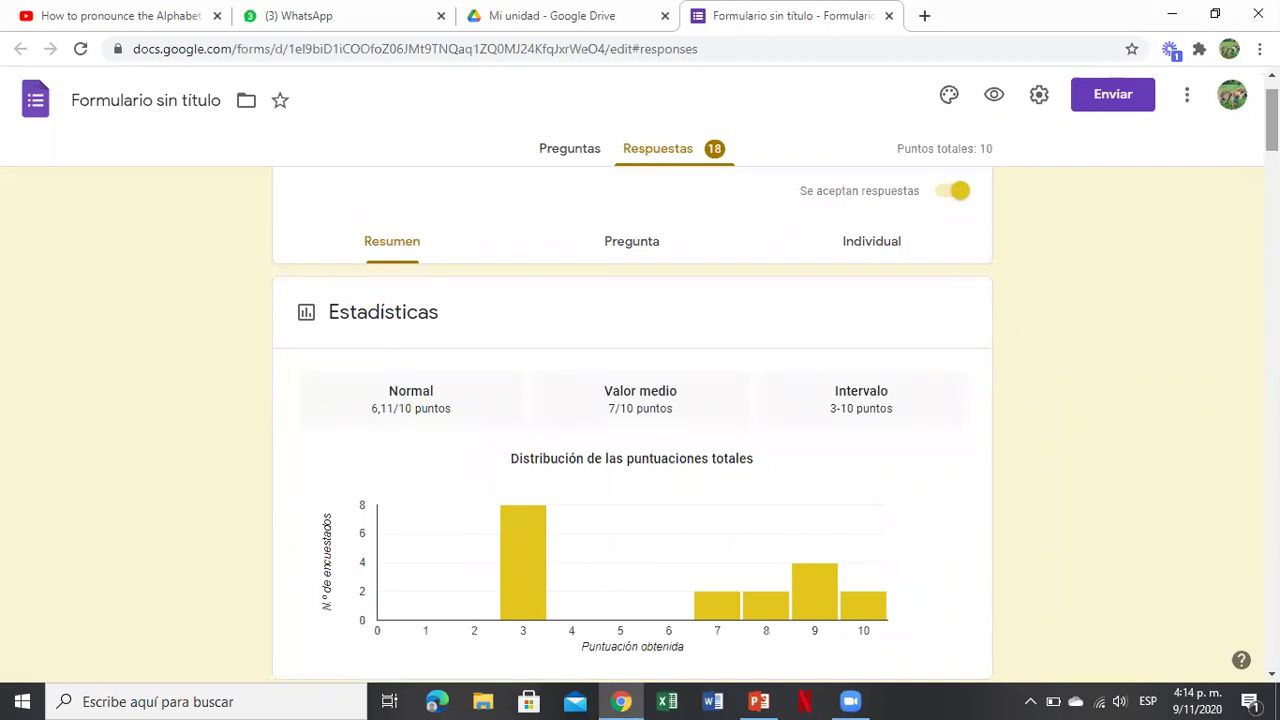
Show the quiz responses individually and open the spreadsheet linked to the form's answers
left_click(866, 249)
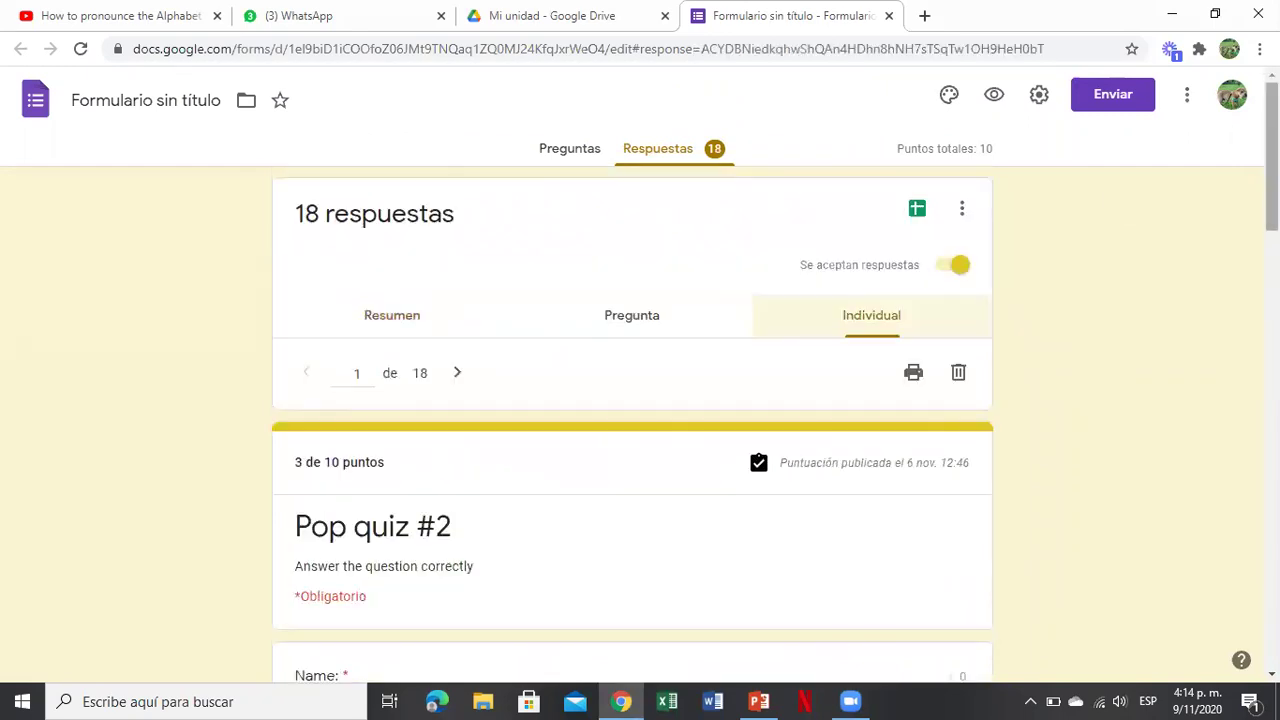
left_click(917, 210)
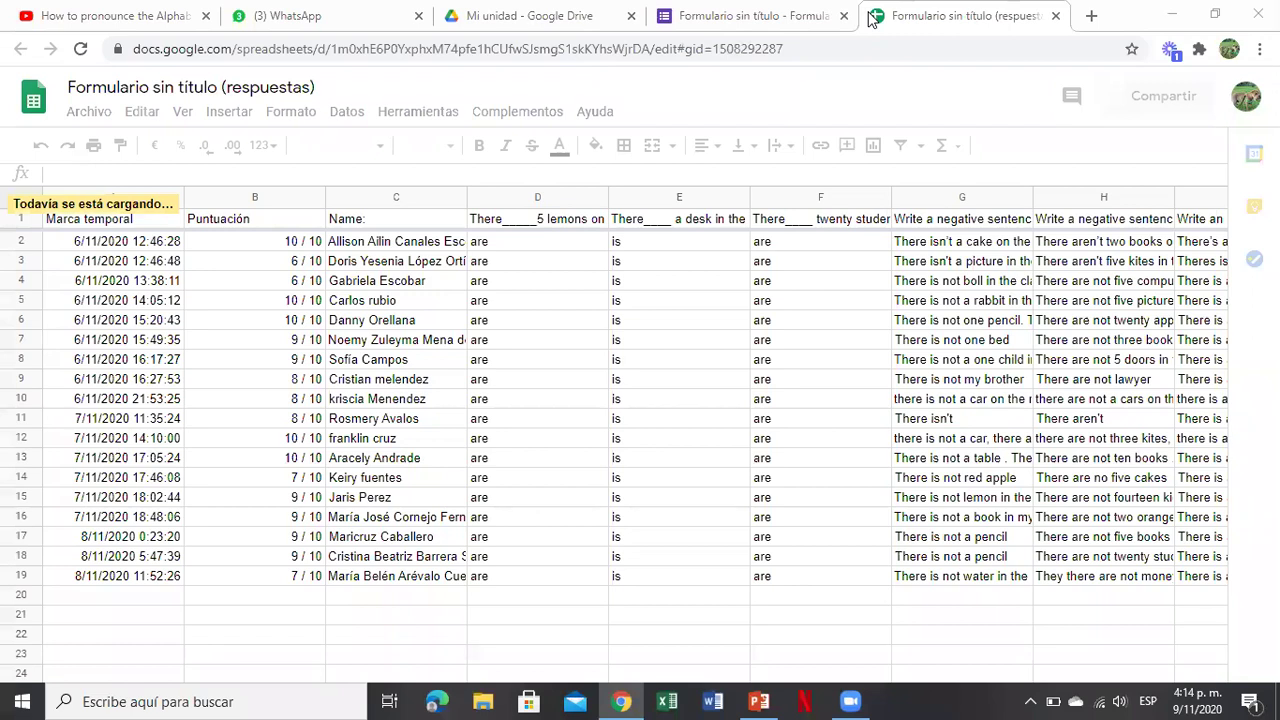
left_click(560, 16)
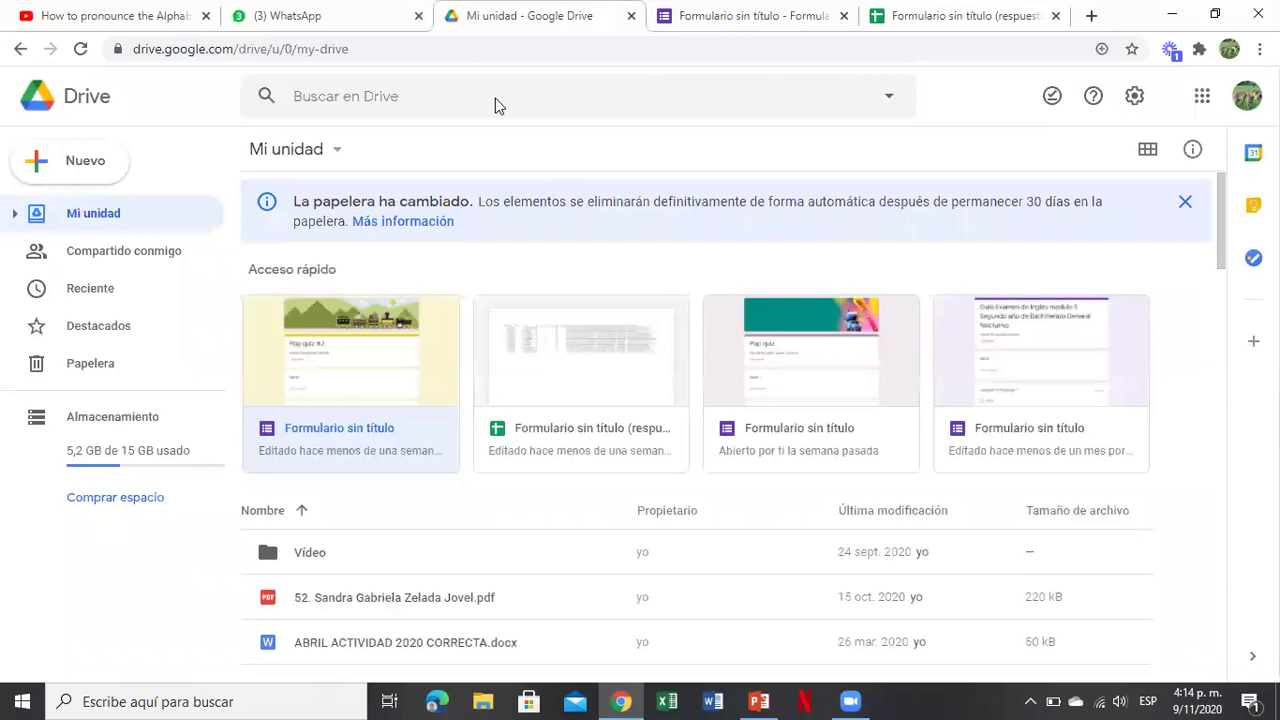
Return to the form's individual responses and review the multiple-choice answers of response 2
left_click(828, 10)
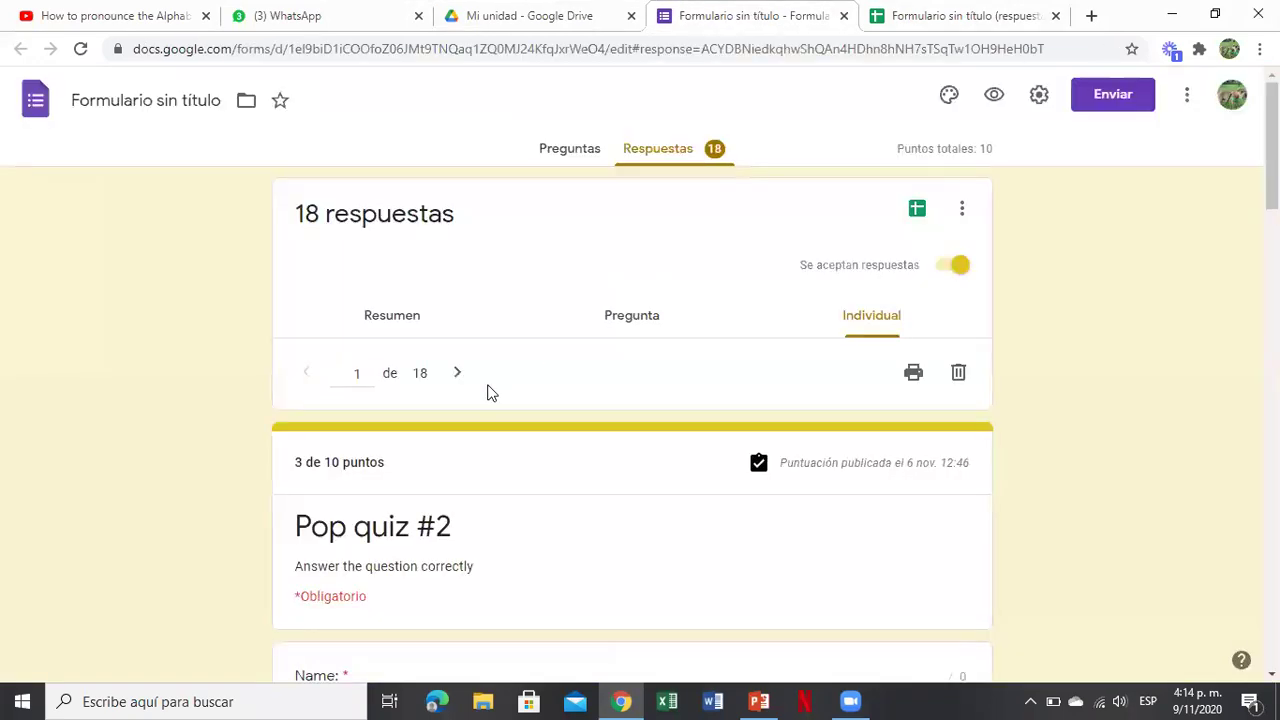
left_click(457, 373)
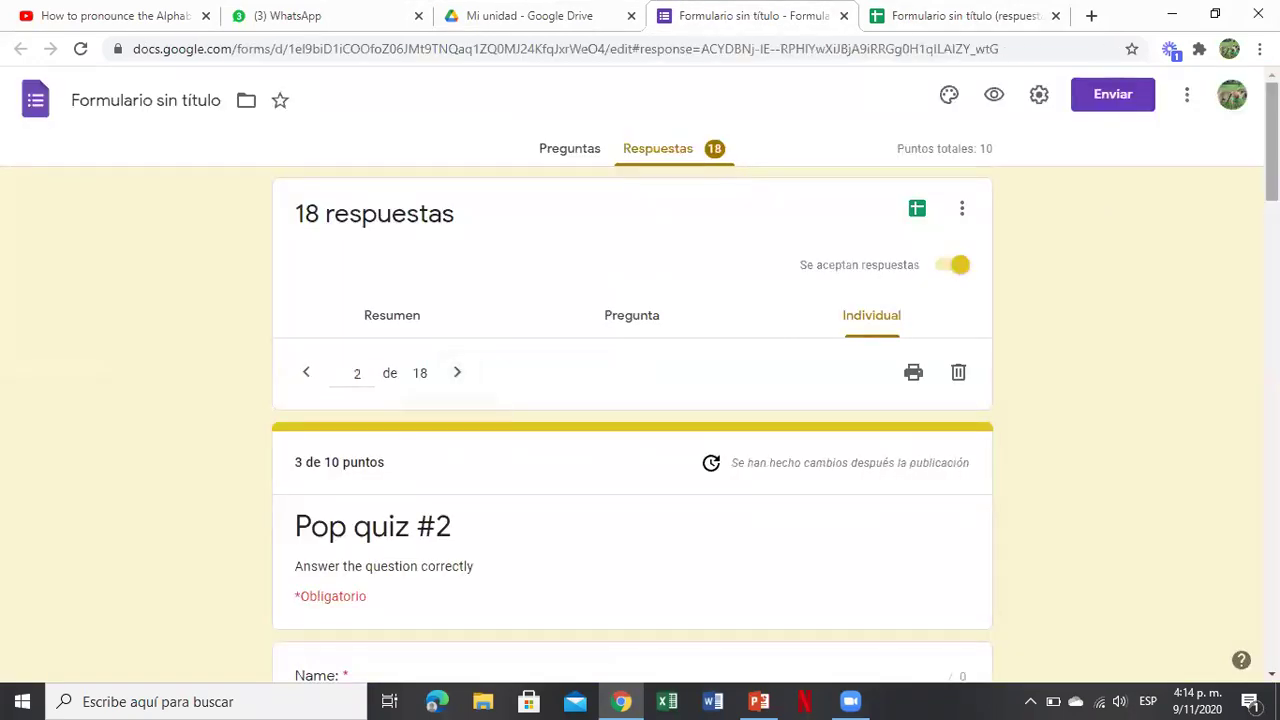
scroll(632, 420, "down", 3)
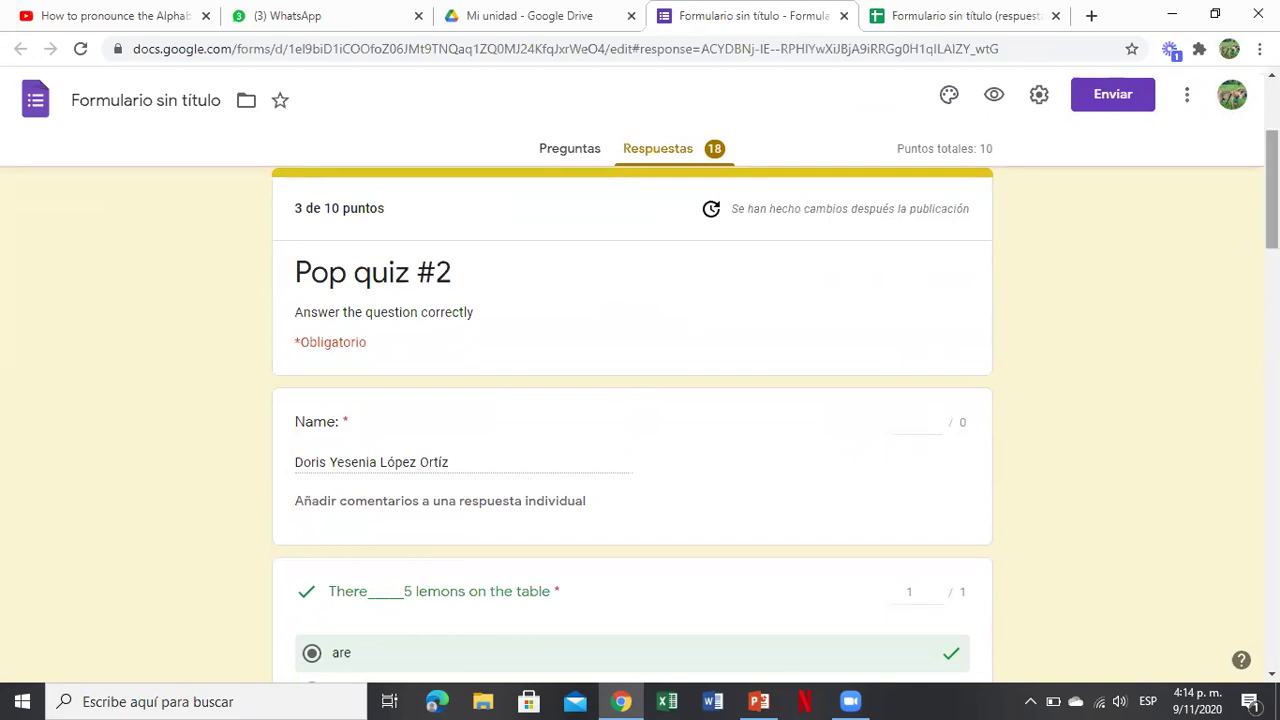
scroll(632, 420, "down", 5)
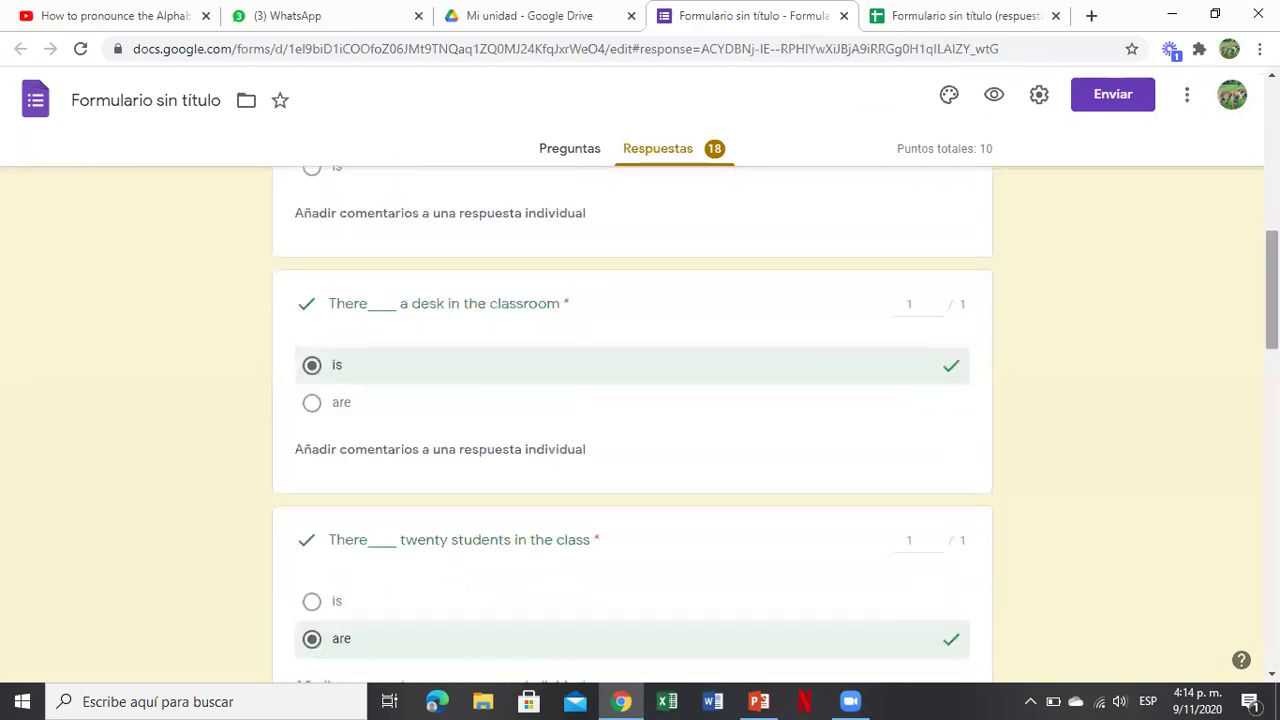
scroll(632, 420, "up", 1)
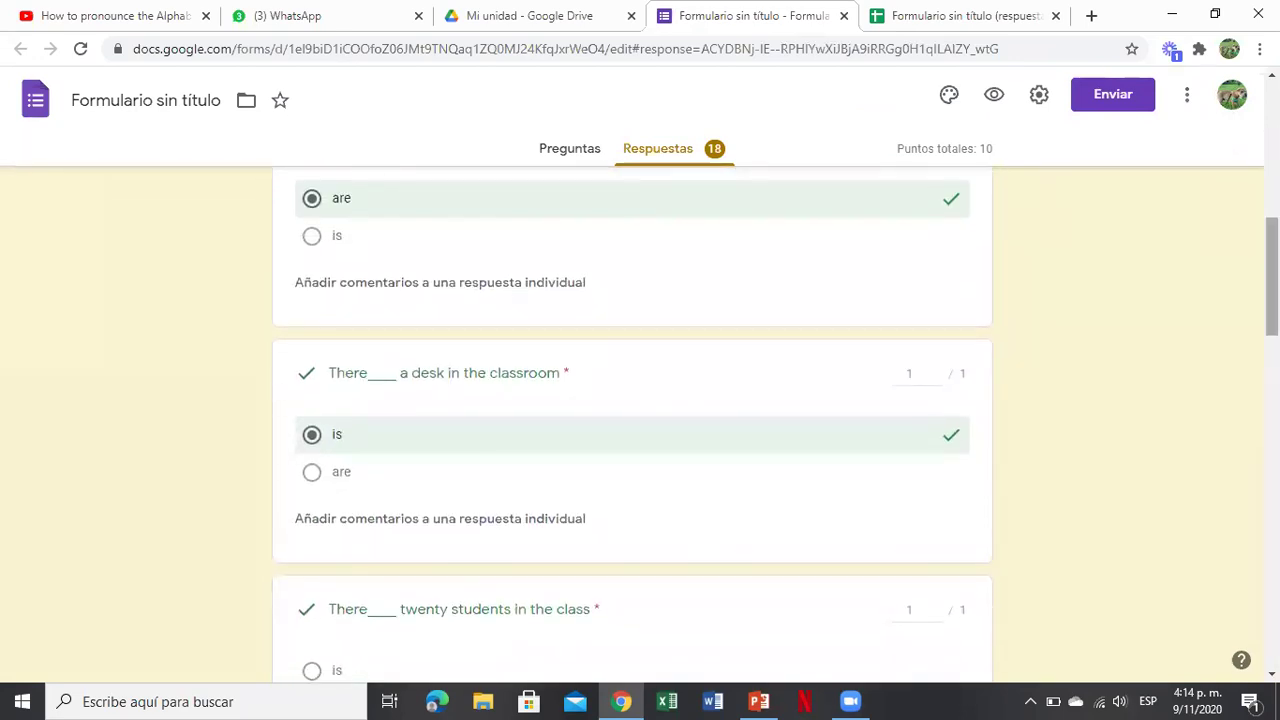
scroll(632, 420, "up", 1)
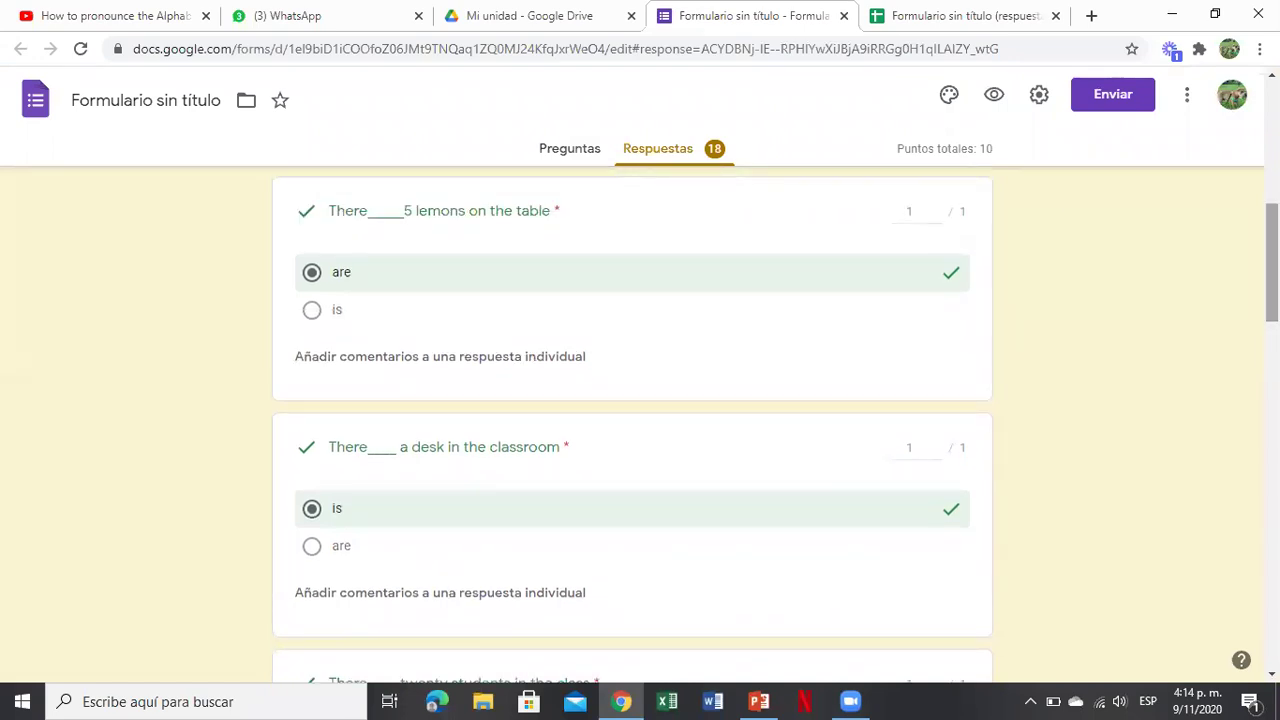
scroll(632, 420, "down", 3)
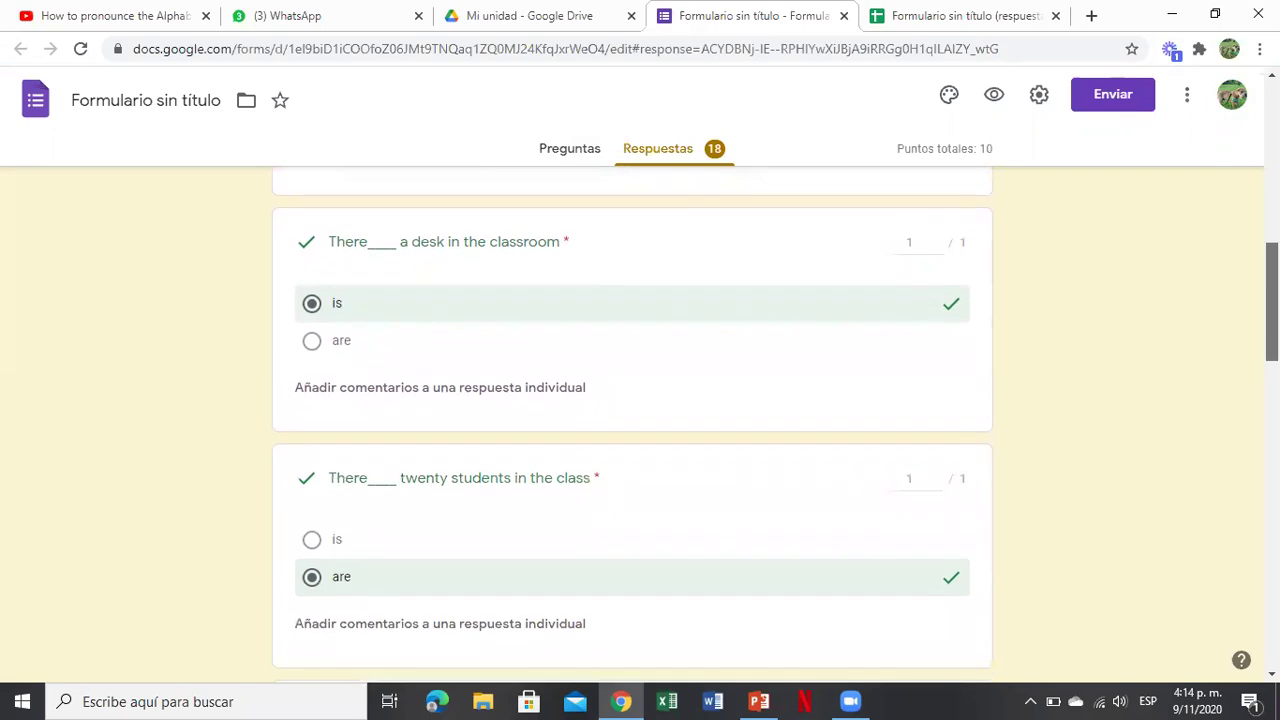
scroll(632, 420, "up", 1)
scroll(632, 420, "down", 2)
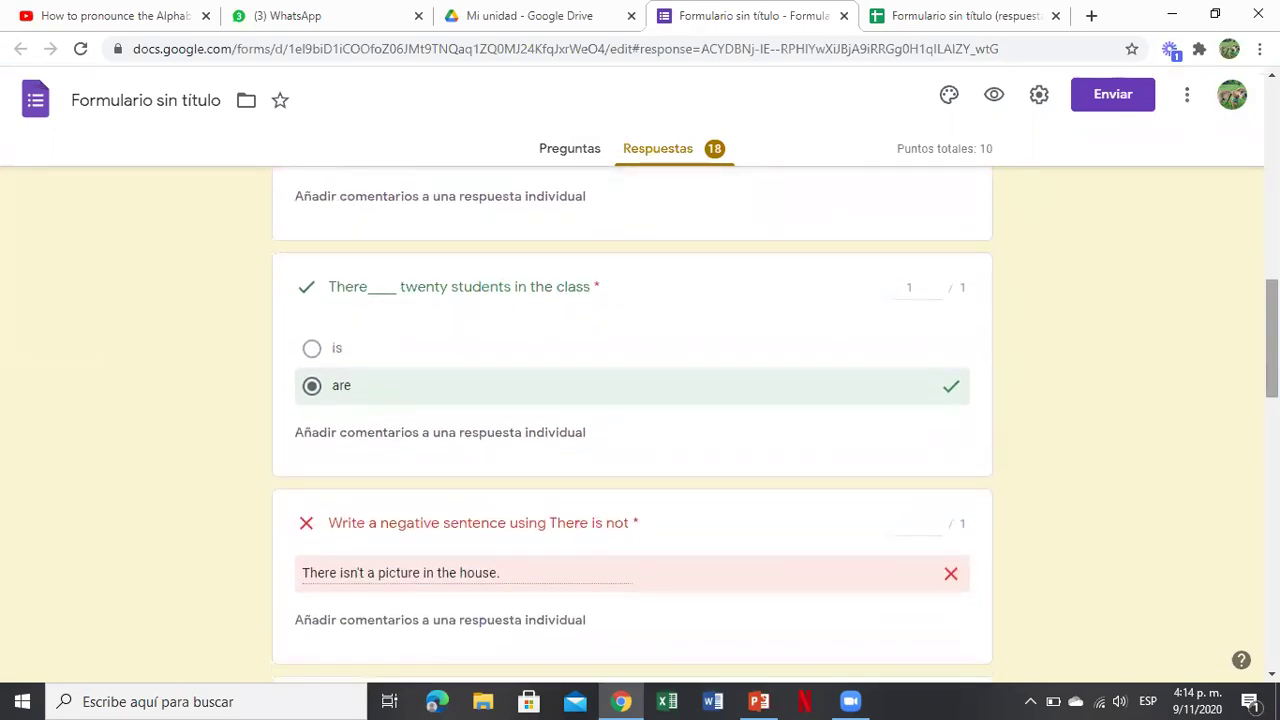
Examine response 2's negative sentences with There is not and There are not, and its affirmative sentence with There is
scroll(632, 420, "down", 2)
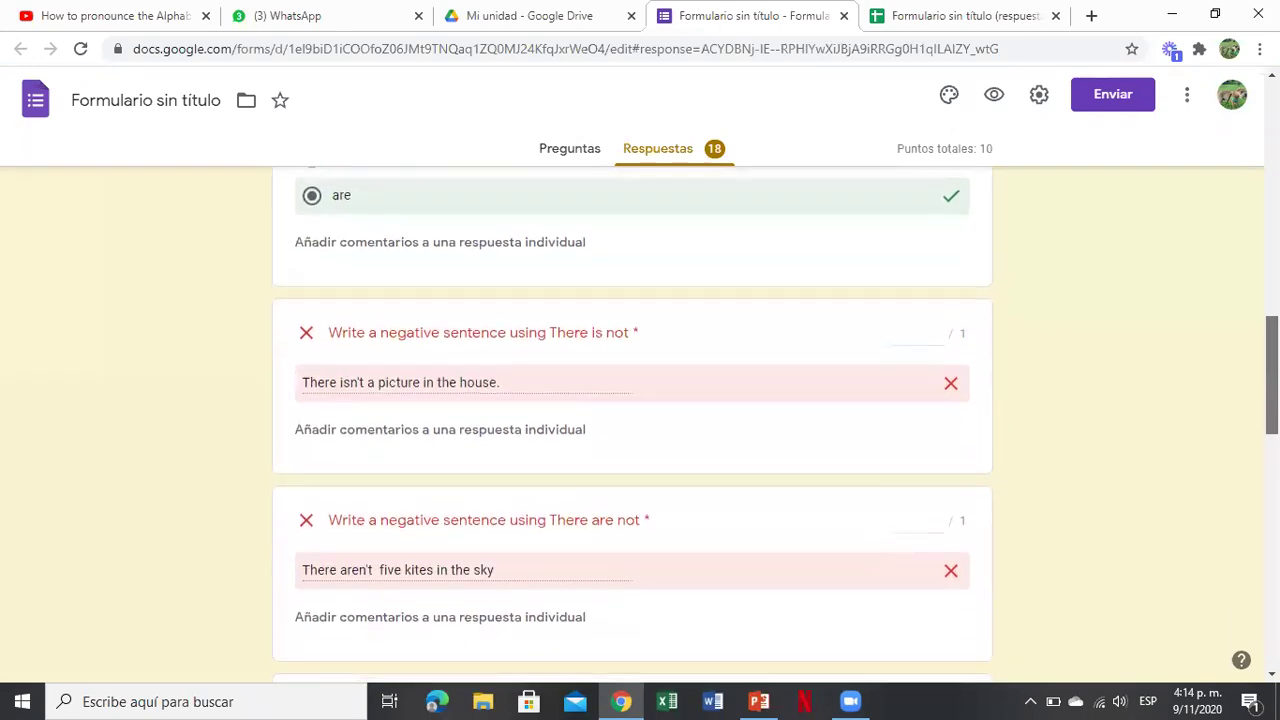
scroll(632, 420, "down", 1)
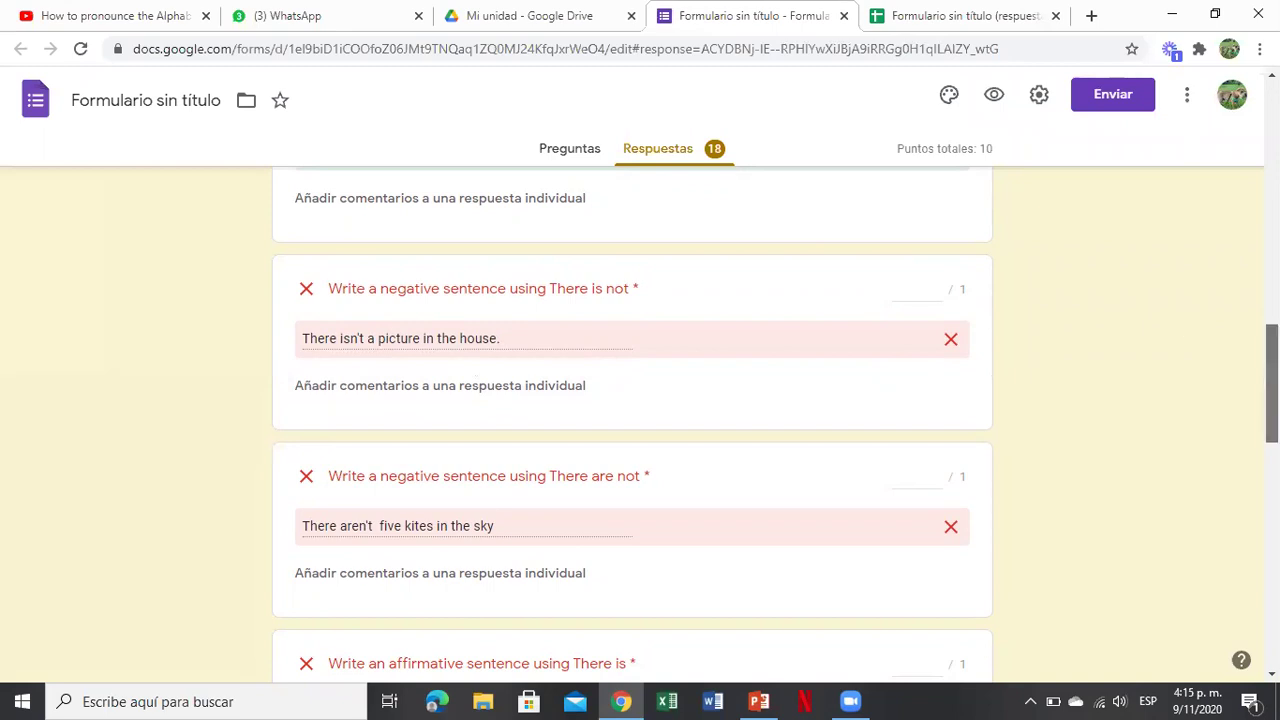
scroll(640, 420, "down", 2)
scroll(640, 420, "down", 2)
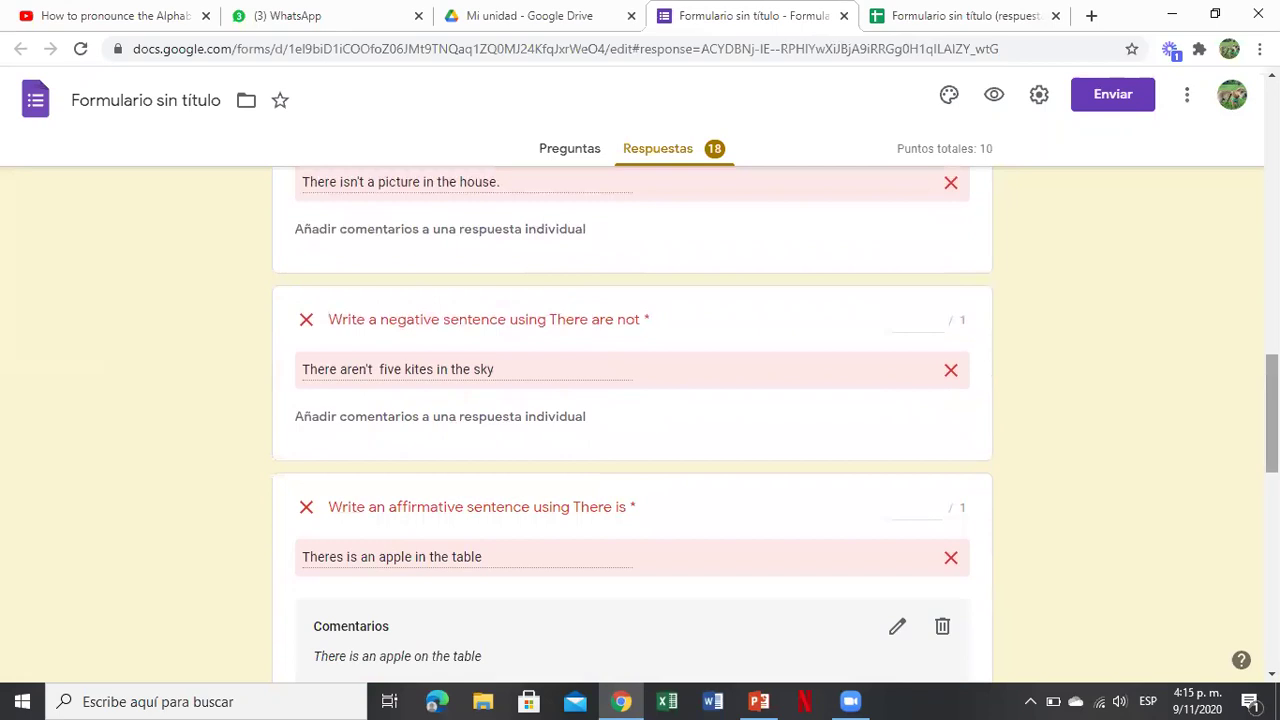
scroll(640, 420, "down", 1)
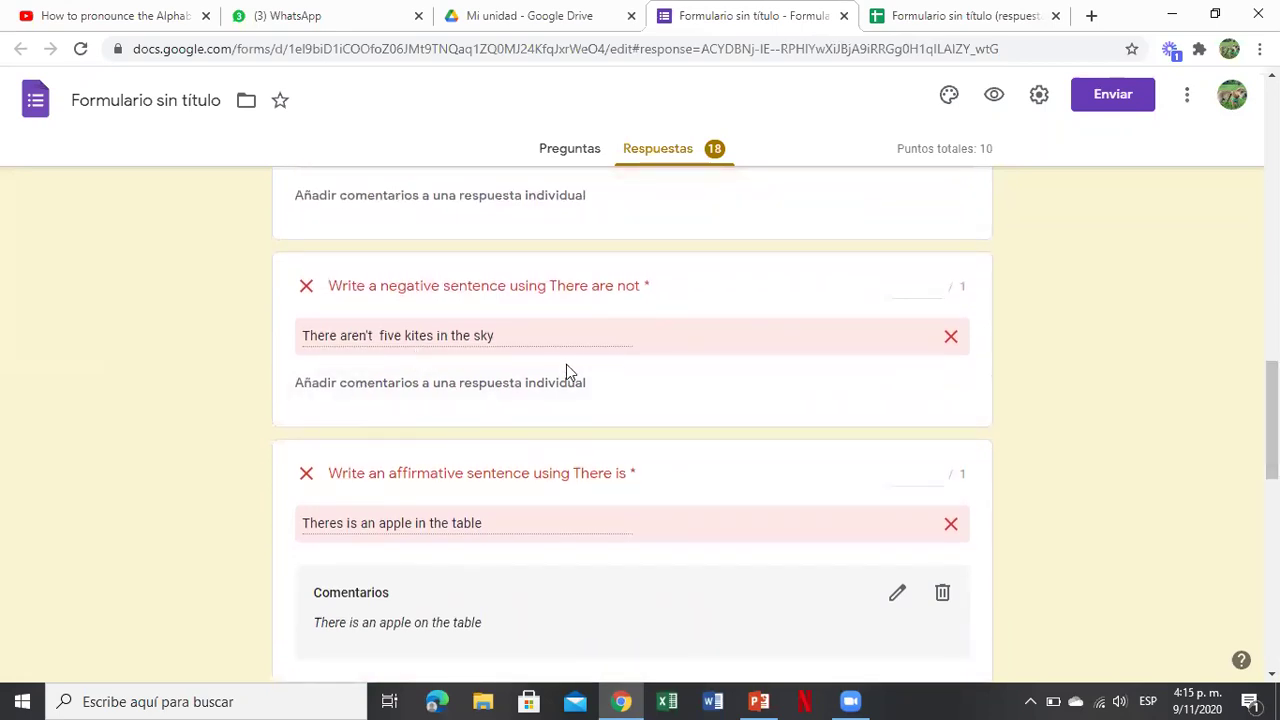
scroll(566, 364, "down", 1)
scroll(640, 420, "down", 2)
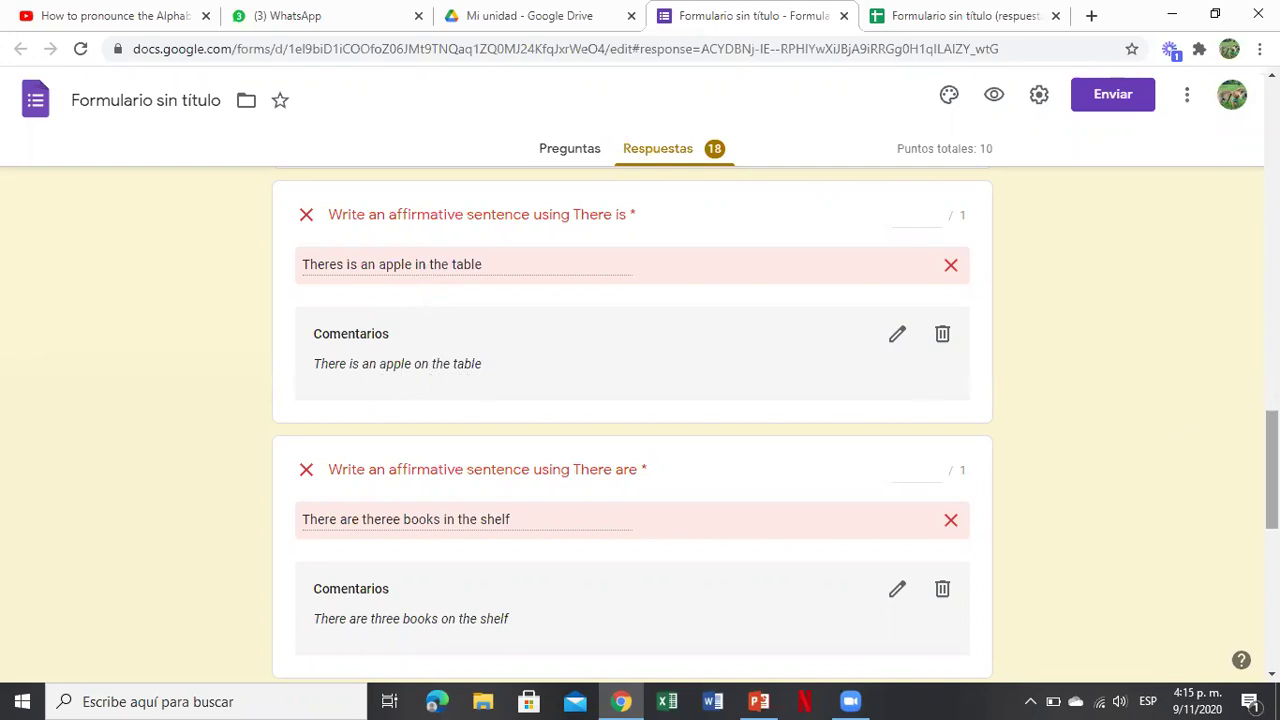
Review response 2's There are sentence, classroom and house objects, and ten verbs, including the teacher comments
scroll(1271, 470, "down", 3)
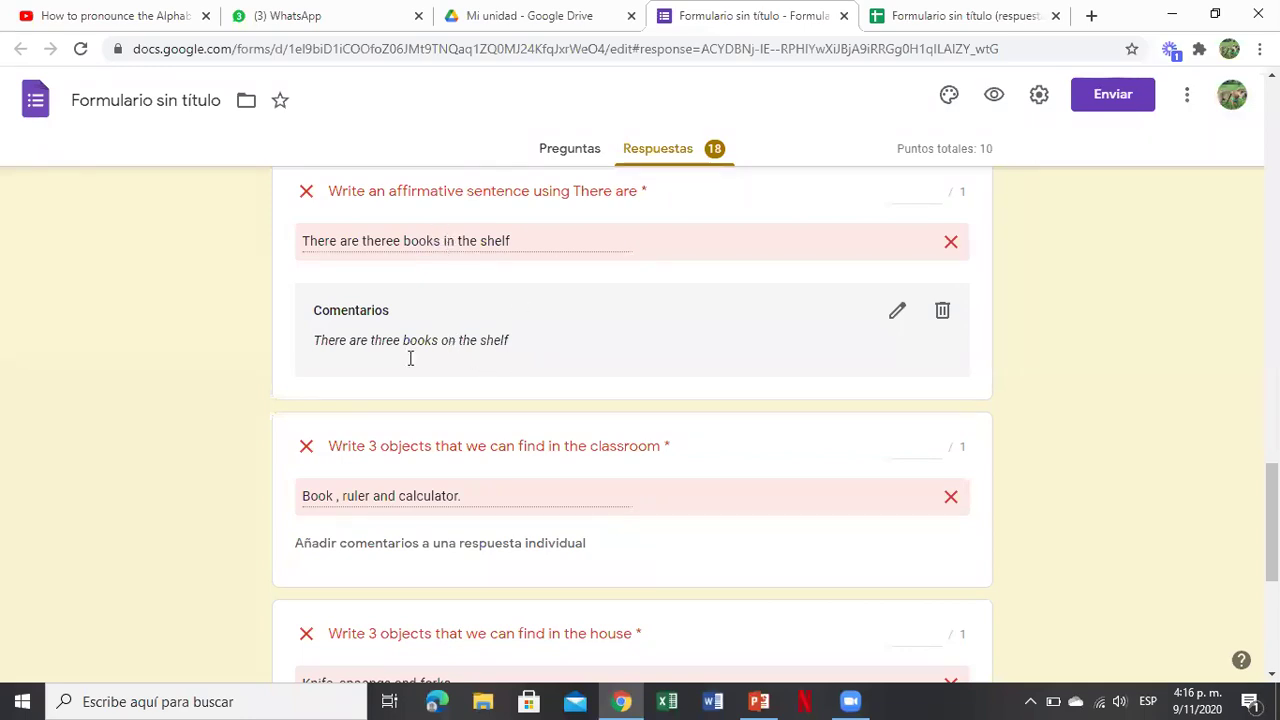
scroll(1272, 522, "down", 2)
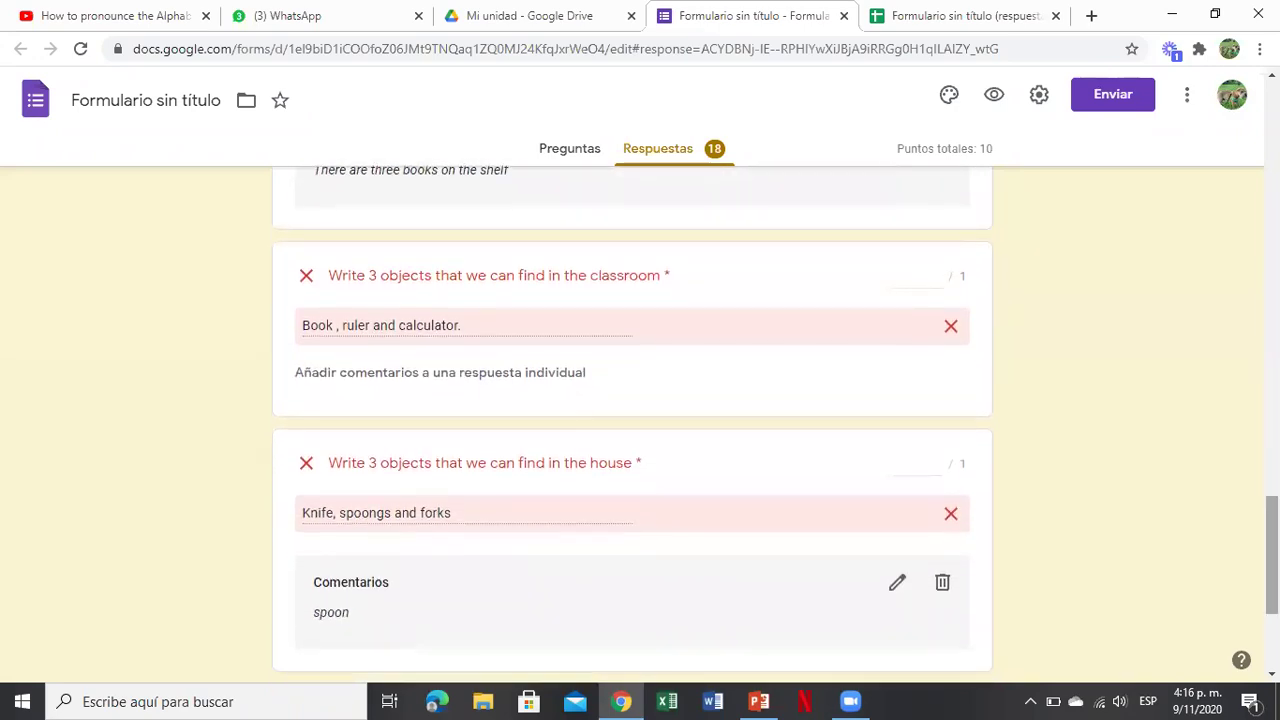
scroll(632, 420, "down", 1)
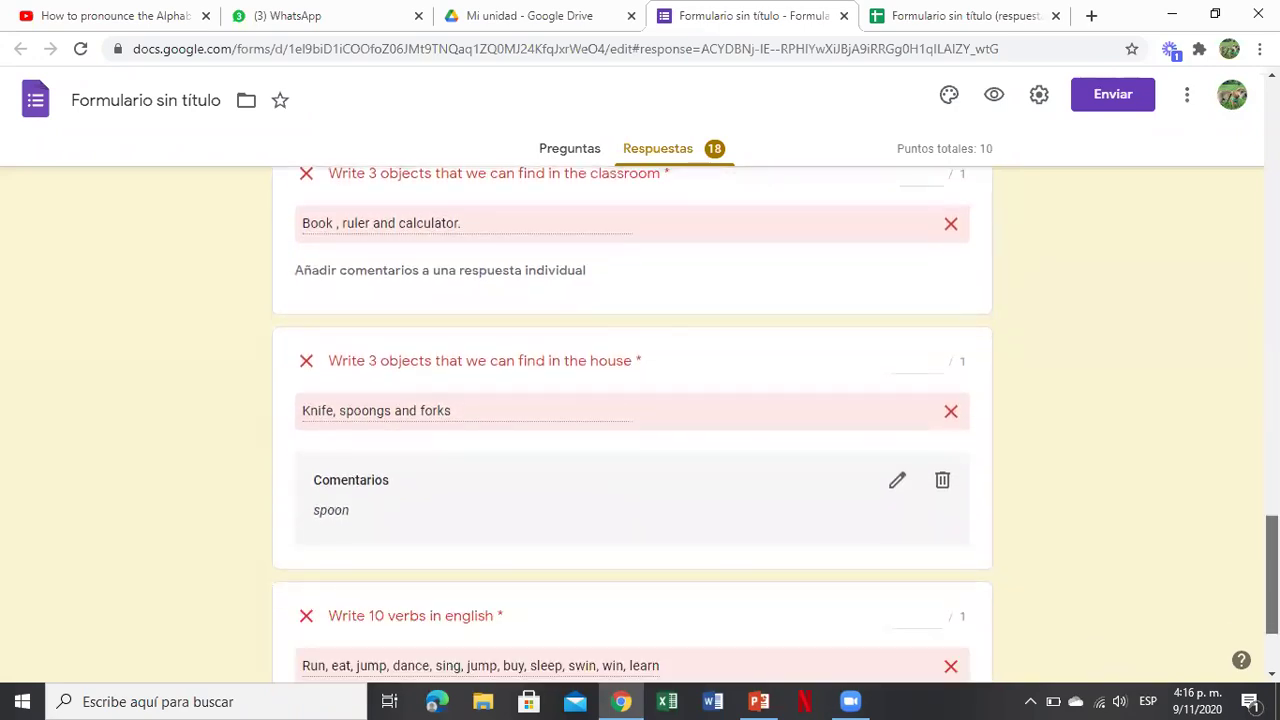
scroll(514, 414, "down", 1)
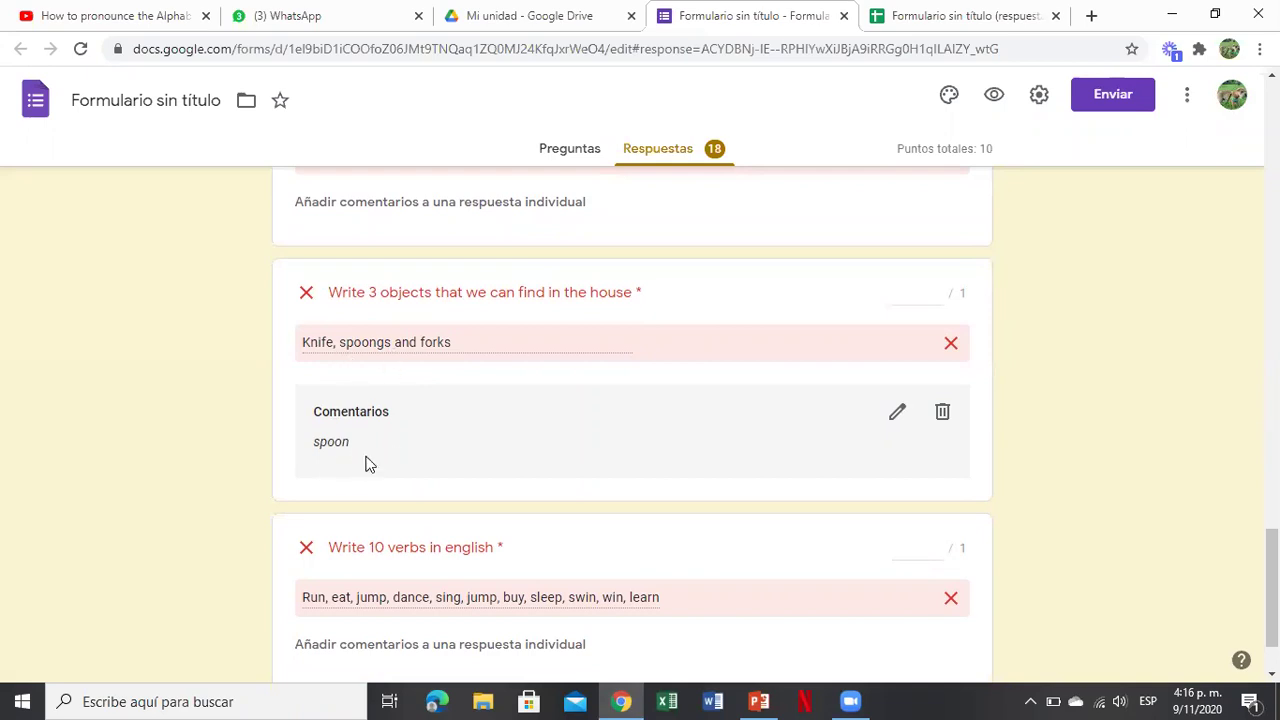
scroll(1200, 554, "down", 1)
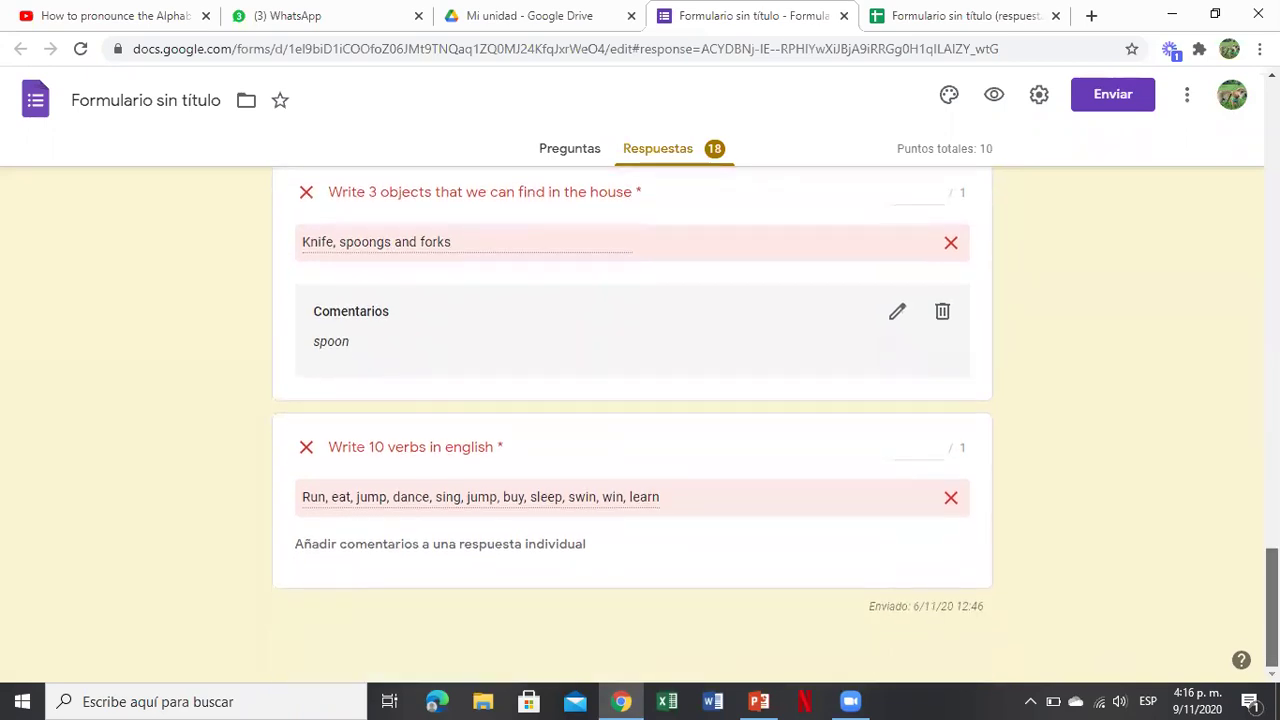
Browse the individual responses that follow and bring up response 8 of Pop quiz #2
left_click_drag(1272, 608, 1272, 142)
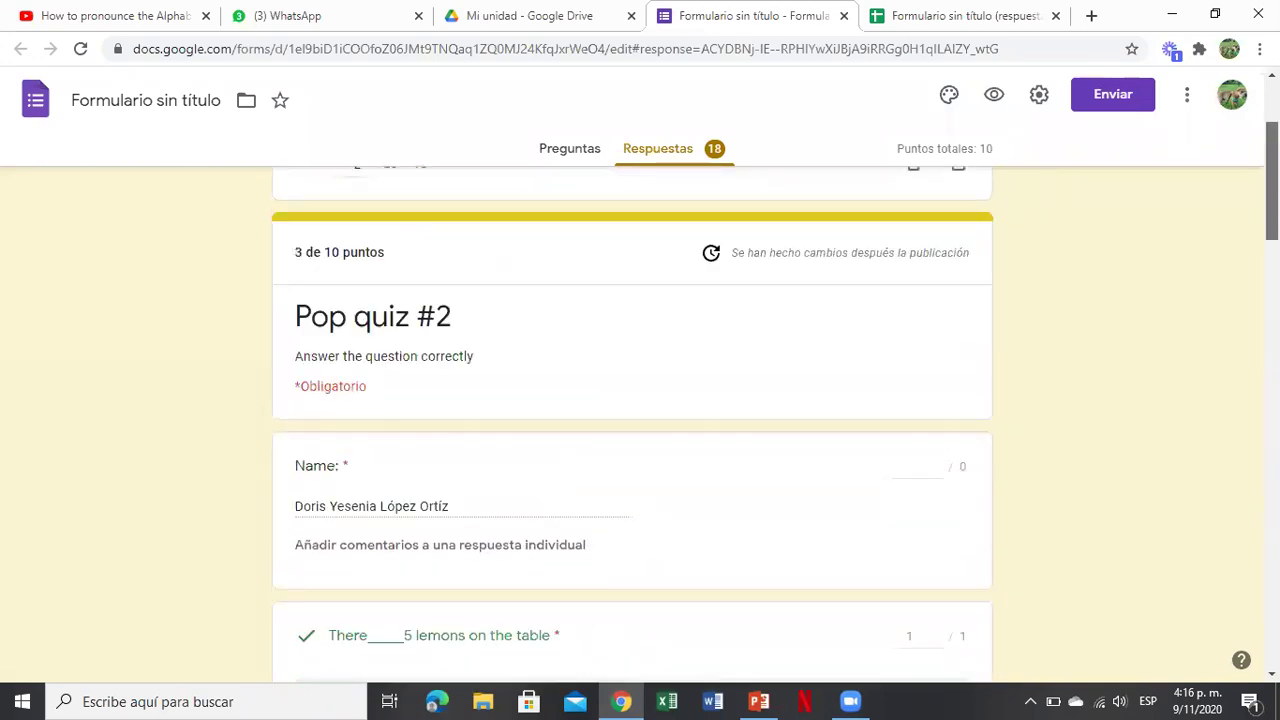
left_click(457, 372)
scroll(490, 343, "down", 2)
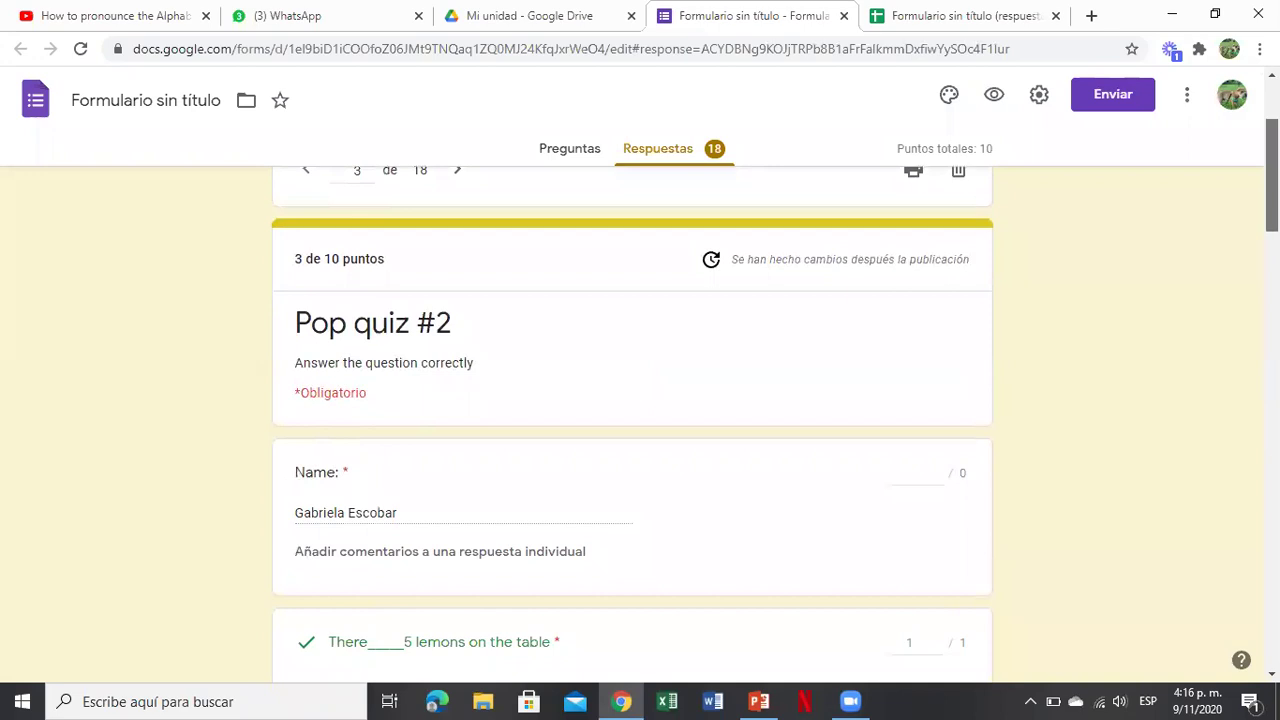
scroll(490, 343, "up", 2)
left_click(457, 372)
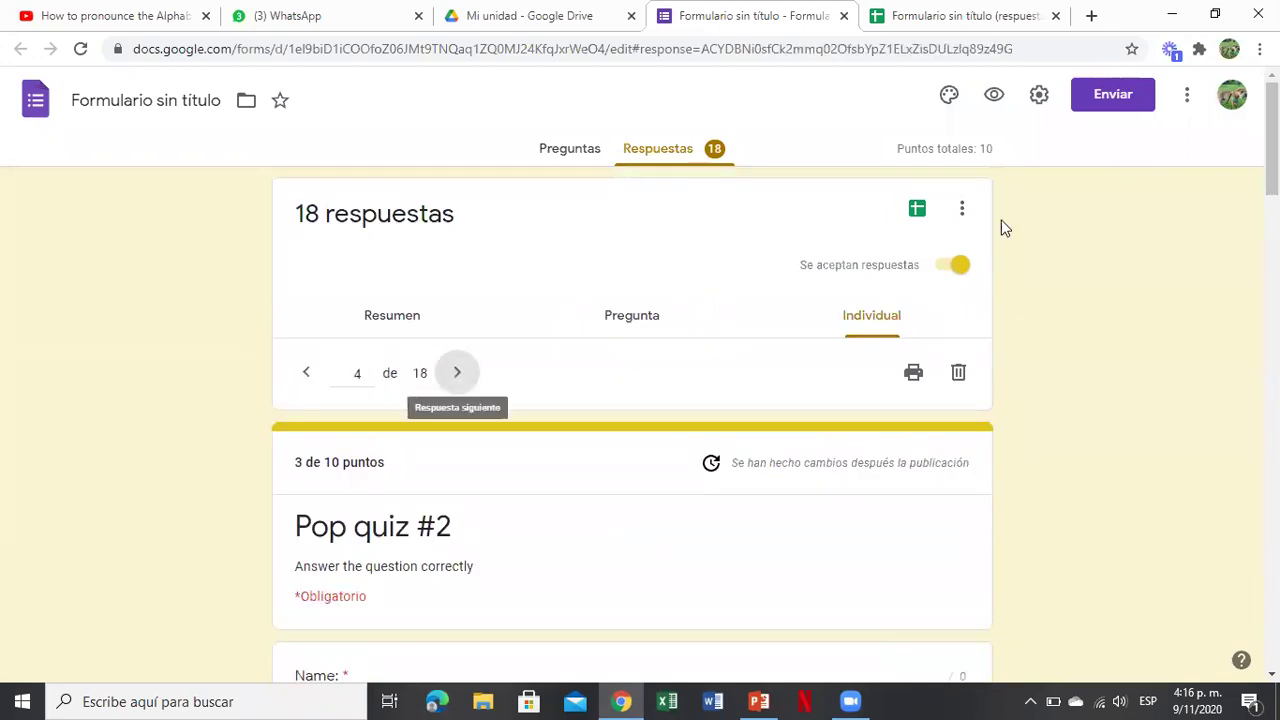
scroll(337, 244, "down", 1)
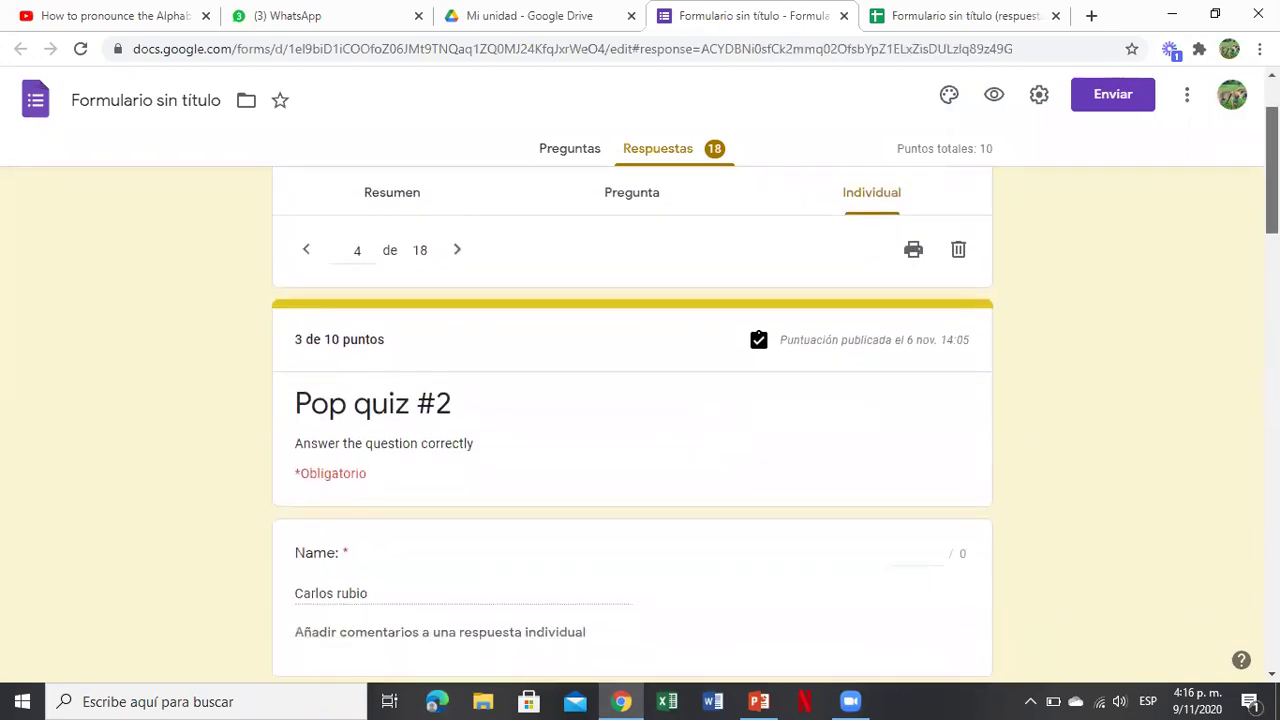
left_click(459, 254)
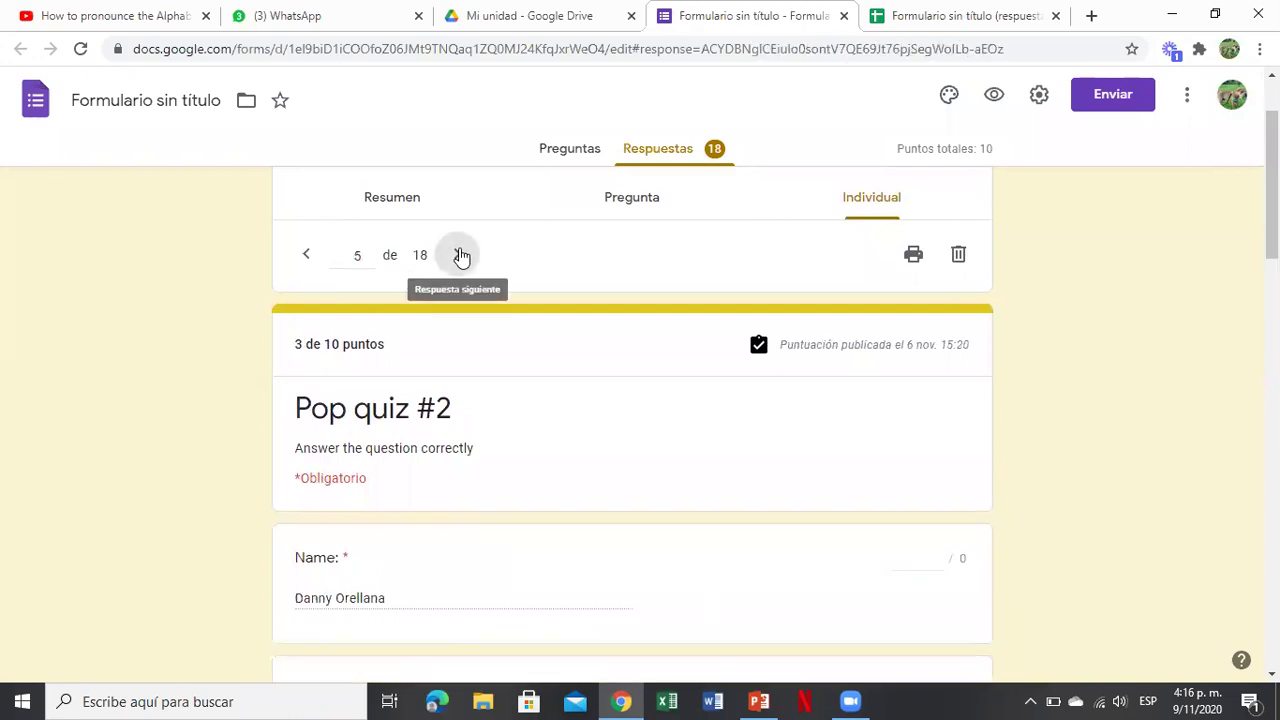
left_click(459, 254)
left_click(460, 255)
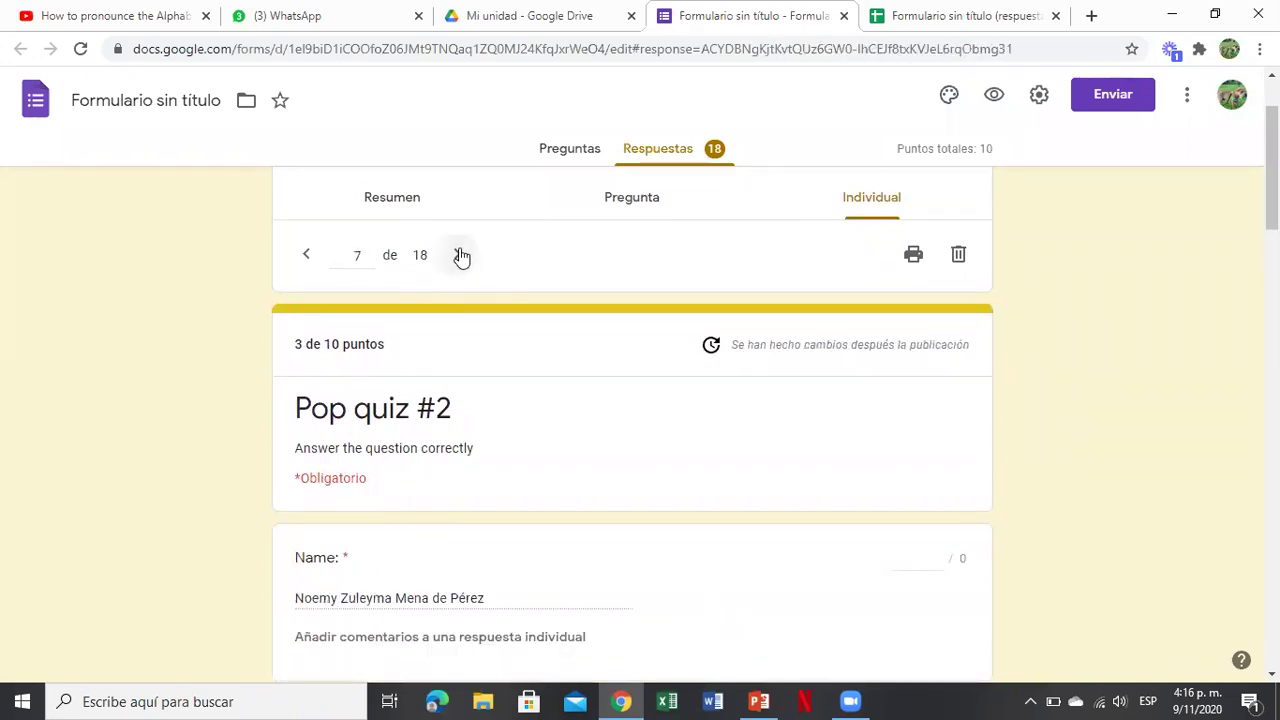
left_click(459, 255)
left_click(459, 255)
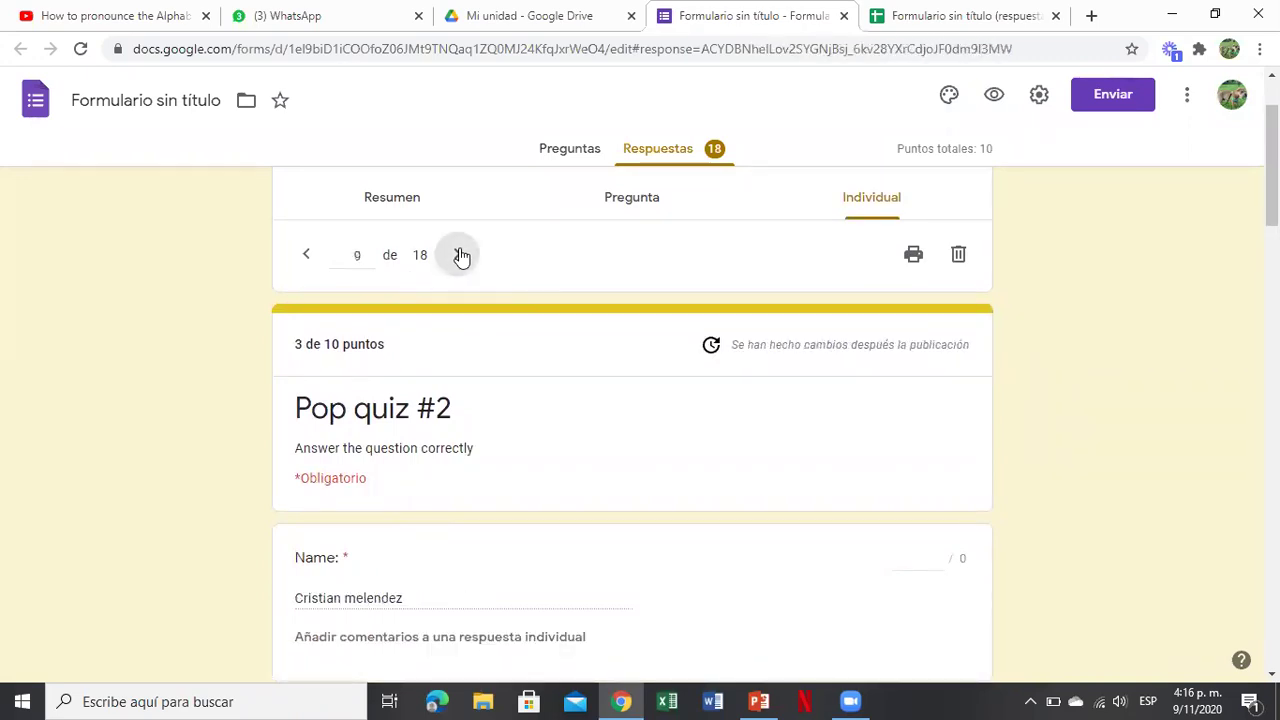
left_click(306, 256)
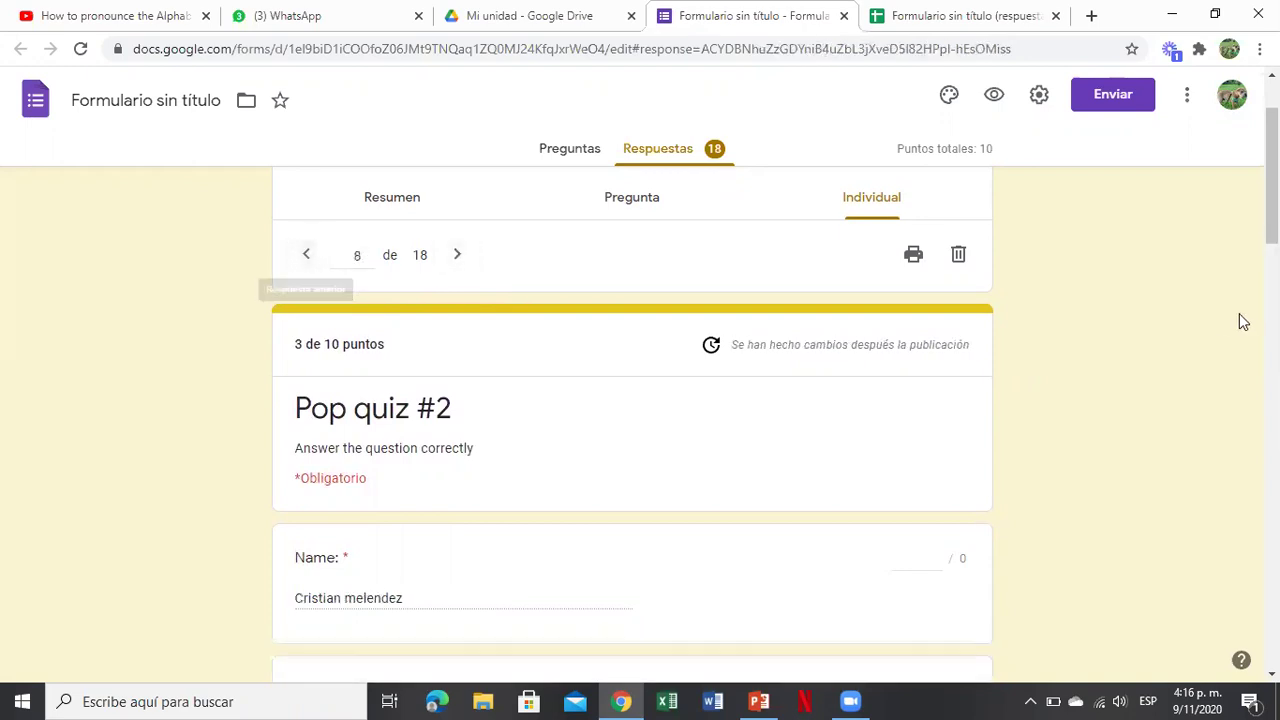
Review response 8's multiple-choice answers, its negative sentences with There is not and There are not, and the teacher comment
scroll(632, 430, "down", 4)
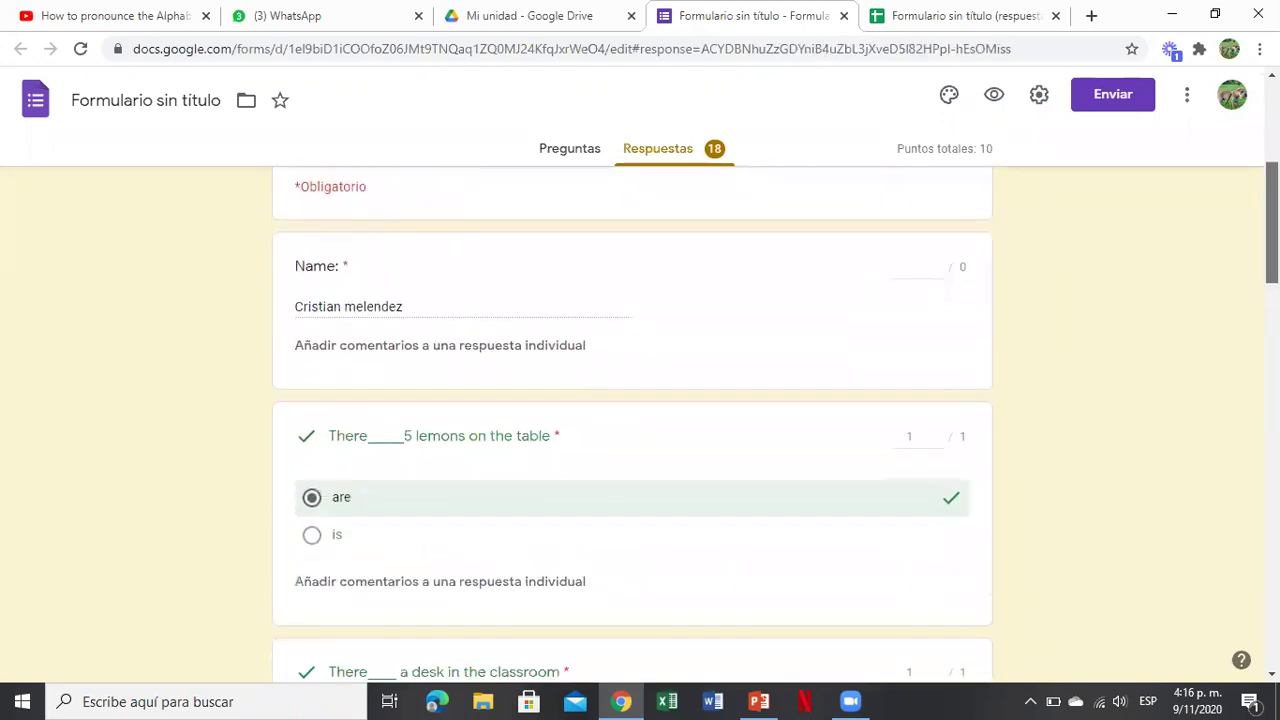
scroll(632, 430, "down", 2)
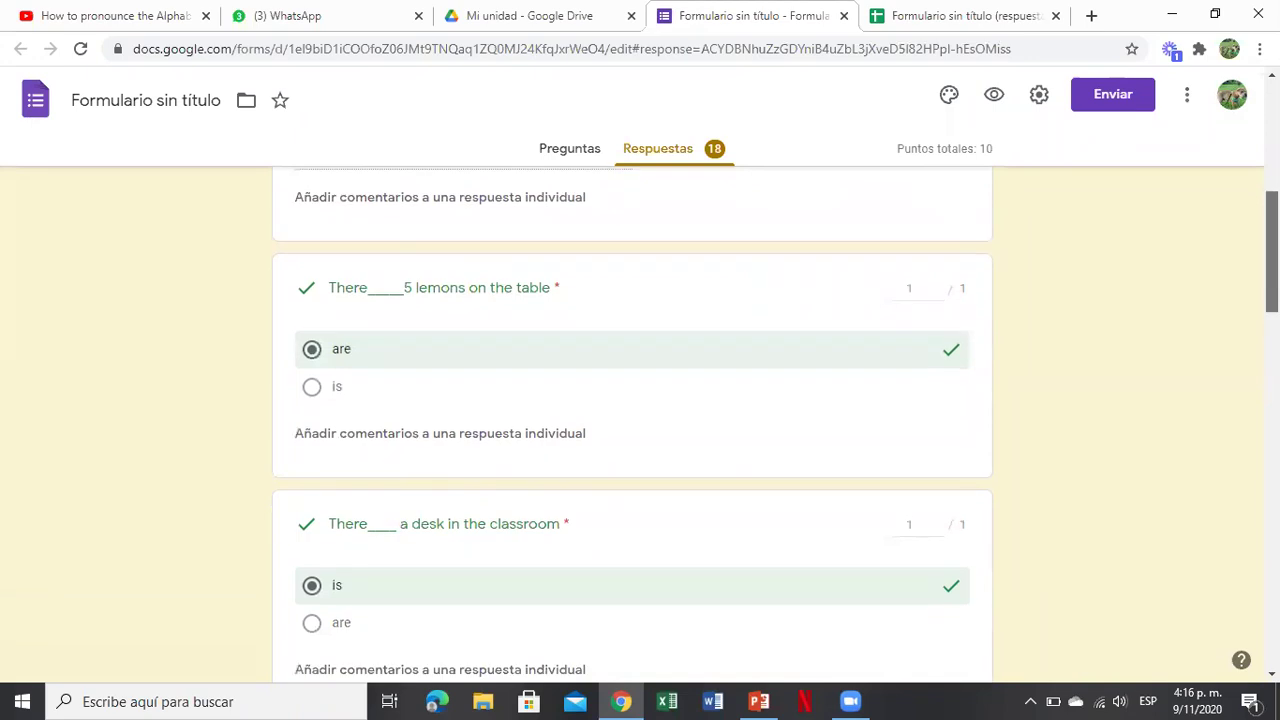
scroll(632, 430, "down", 3)
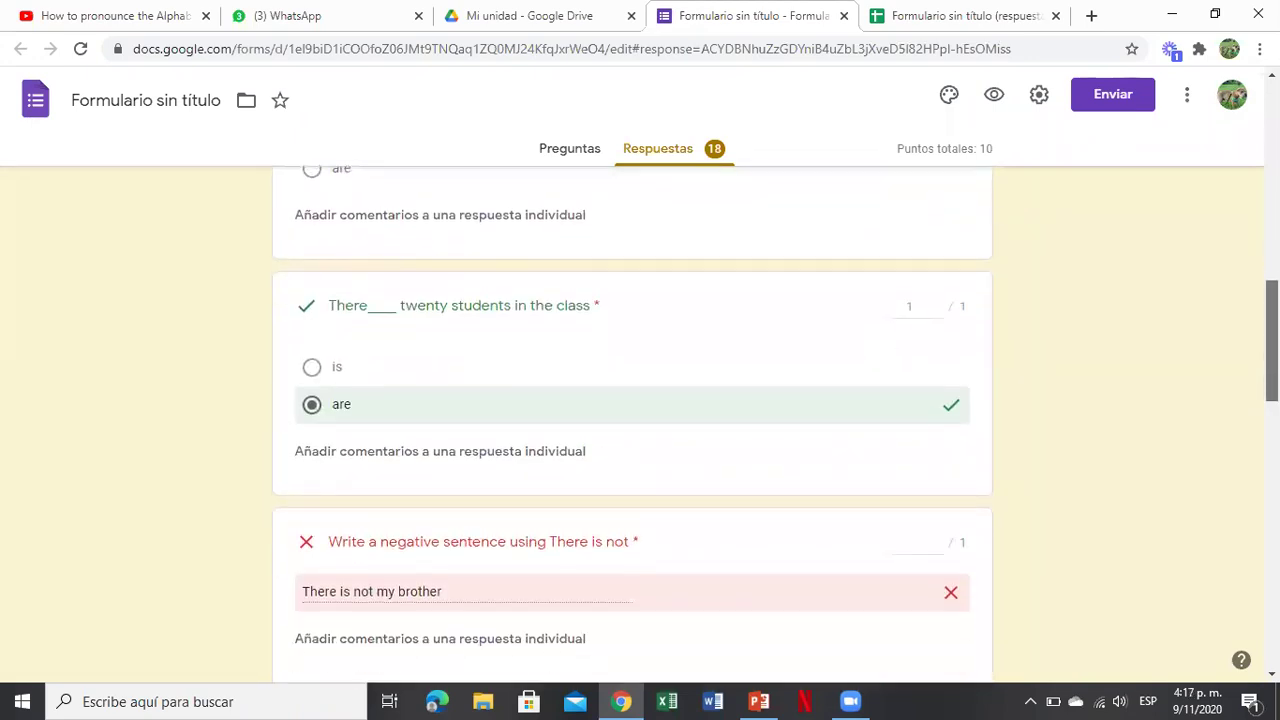
scroll(632, 430, "down", 3)
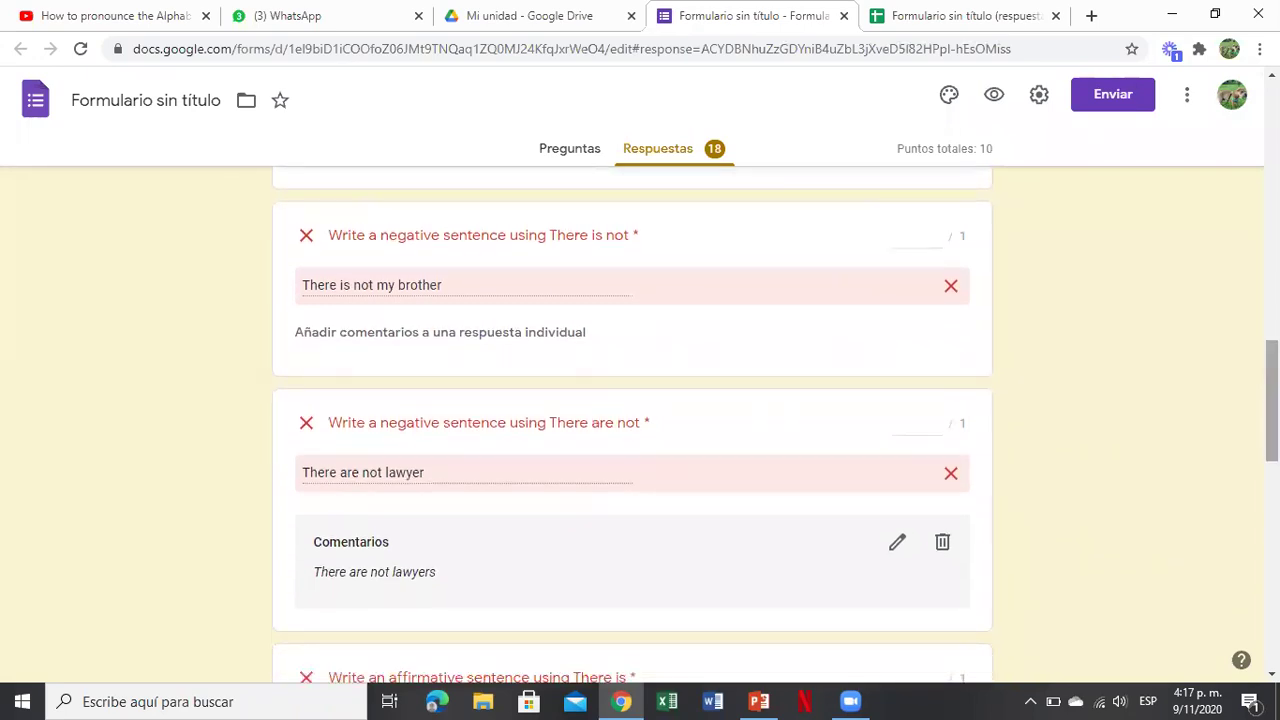
scroll(632, 424, "down", 1)
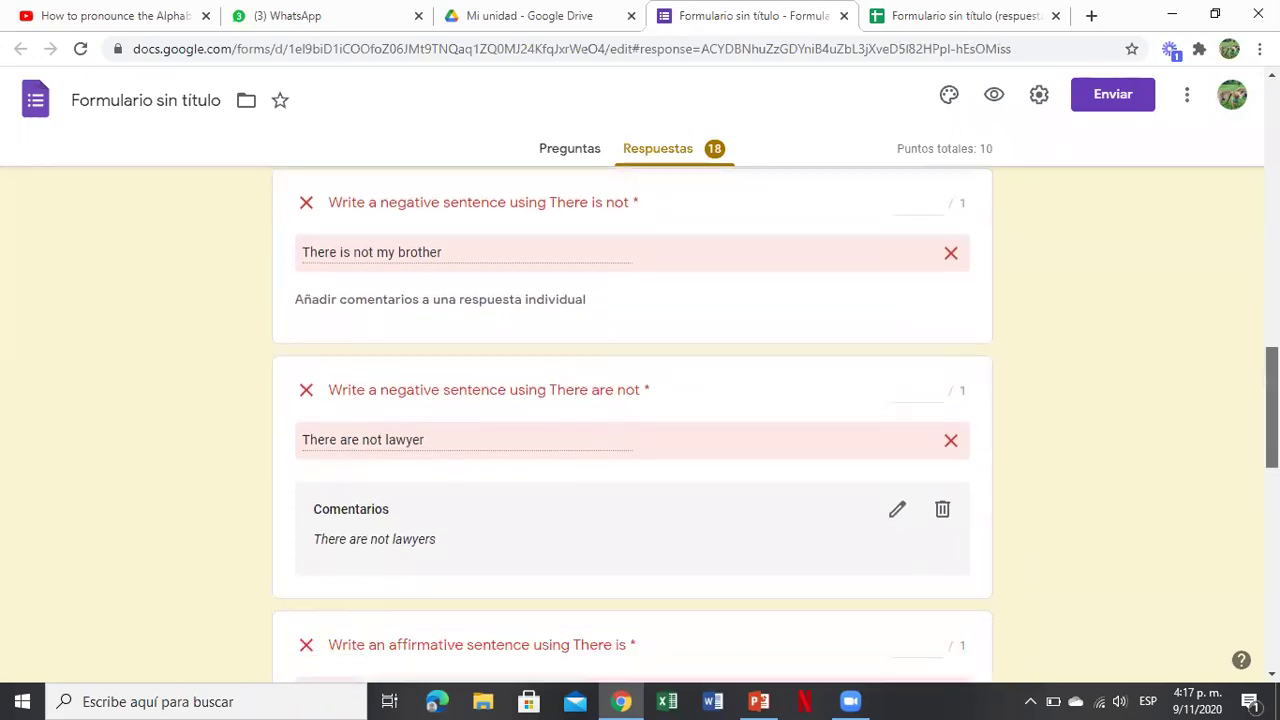
scroll(632, 424, "down", 2)
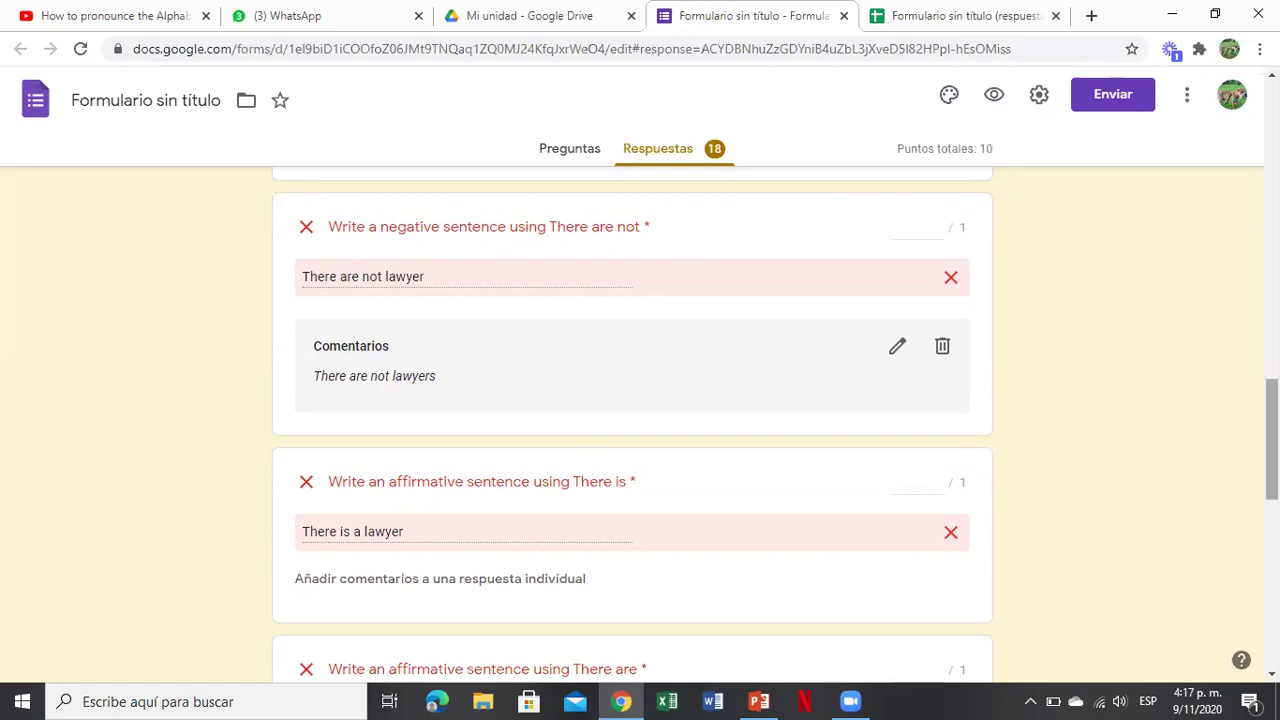
Examine response 8's There are sentence with its comment, the classroom and house objects, and the ten verbs
scroll(1271, 440, "down", 5)
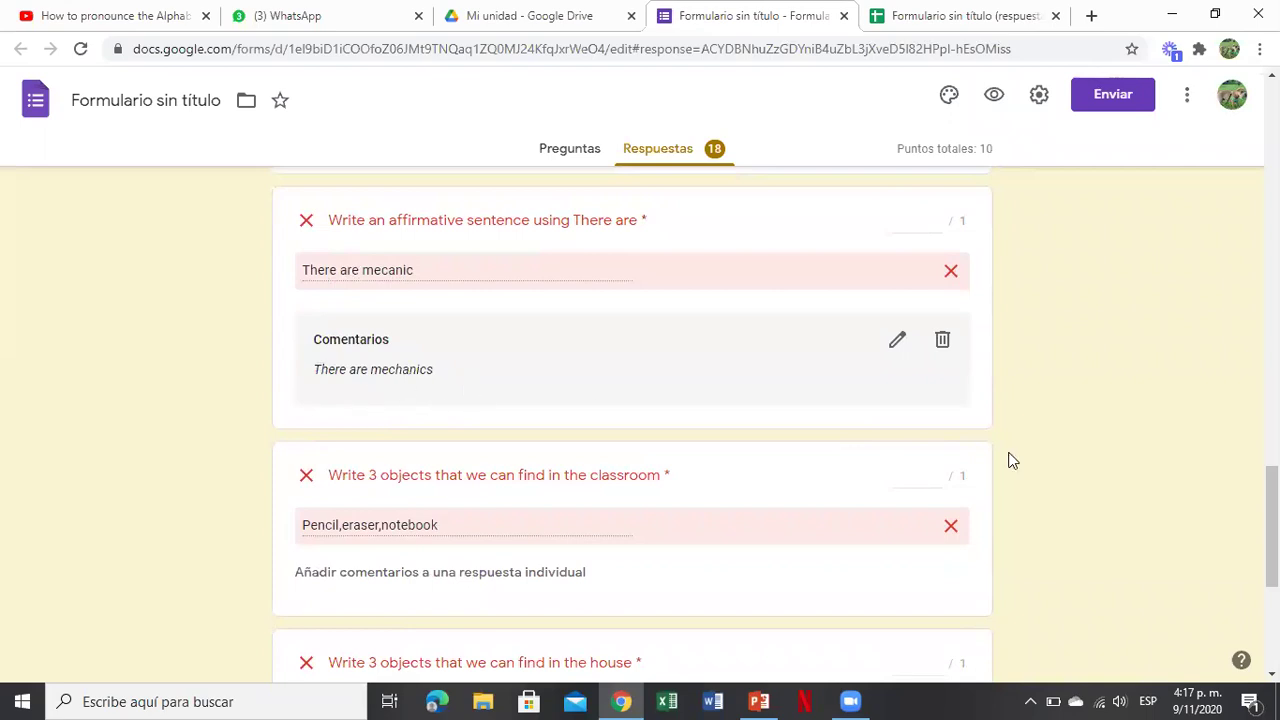
scroll(1272, 530, "down", 2)
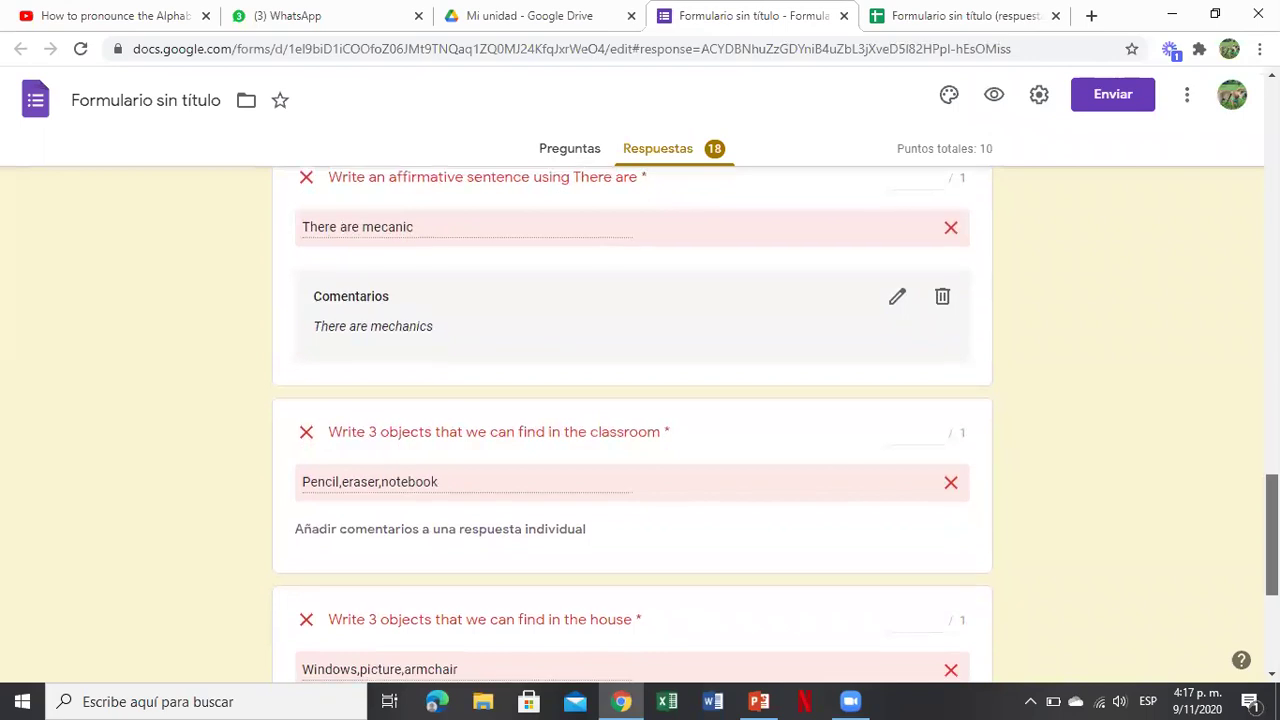
scroll(1272, 540, "down", 3)
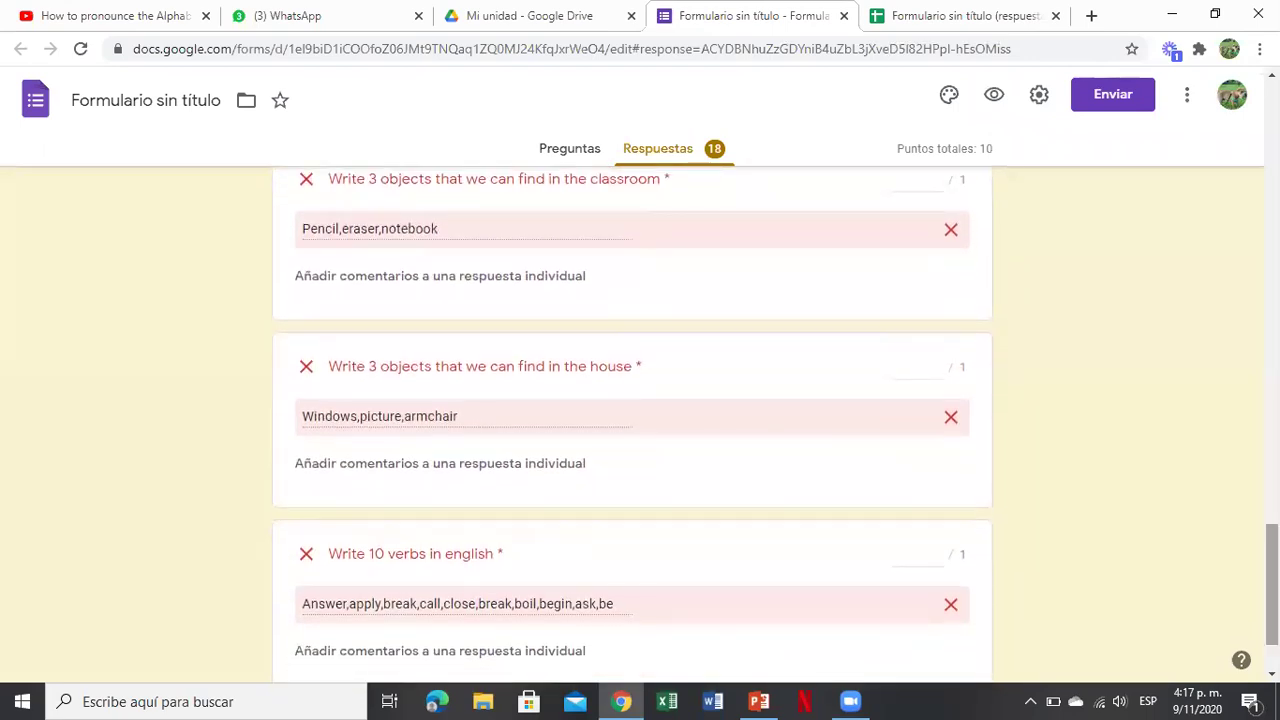
scroll(1272, 560, "down", 2)
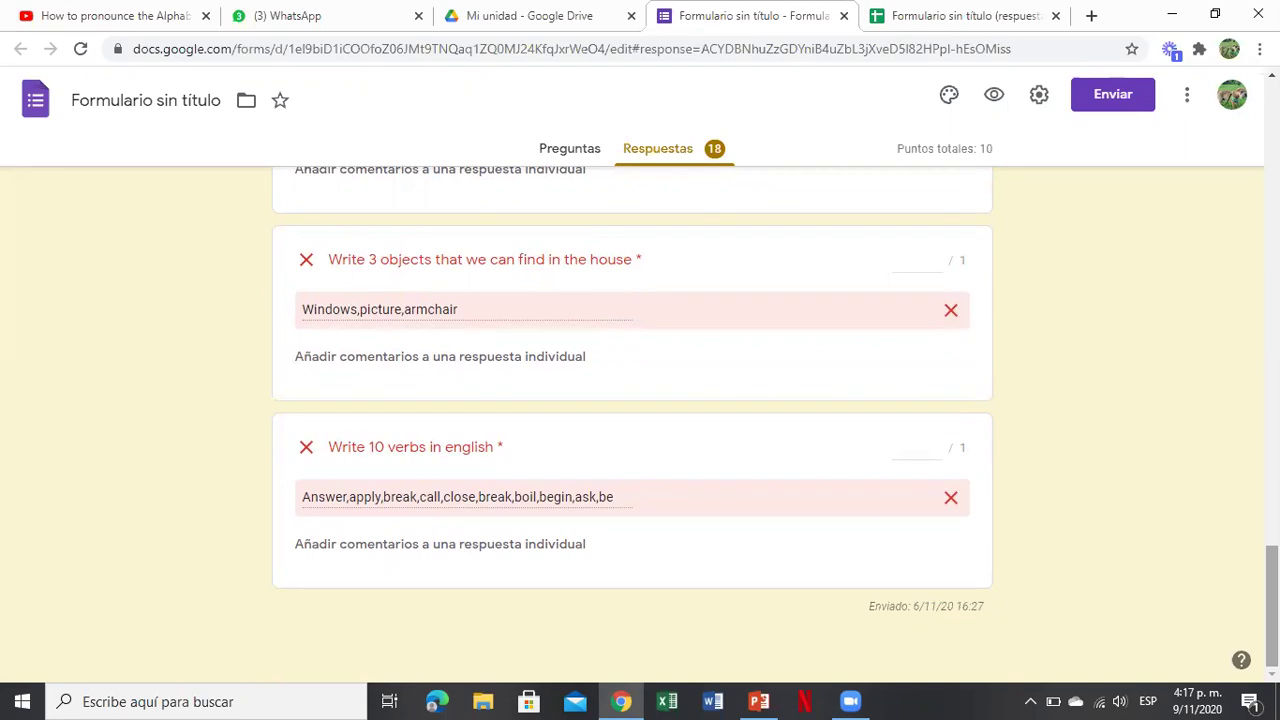
Go back to the start of response 8, check the responses spreadsheet, and return to the form
left_click_drag(1272, 600, 1272, 140)
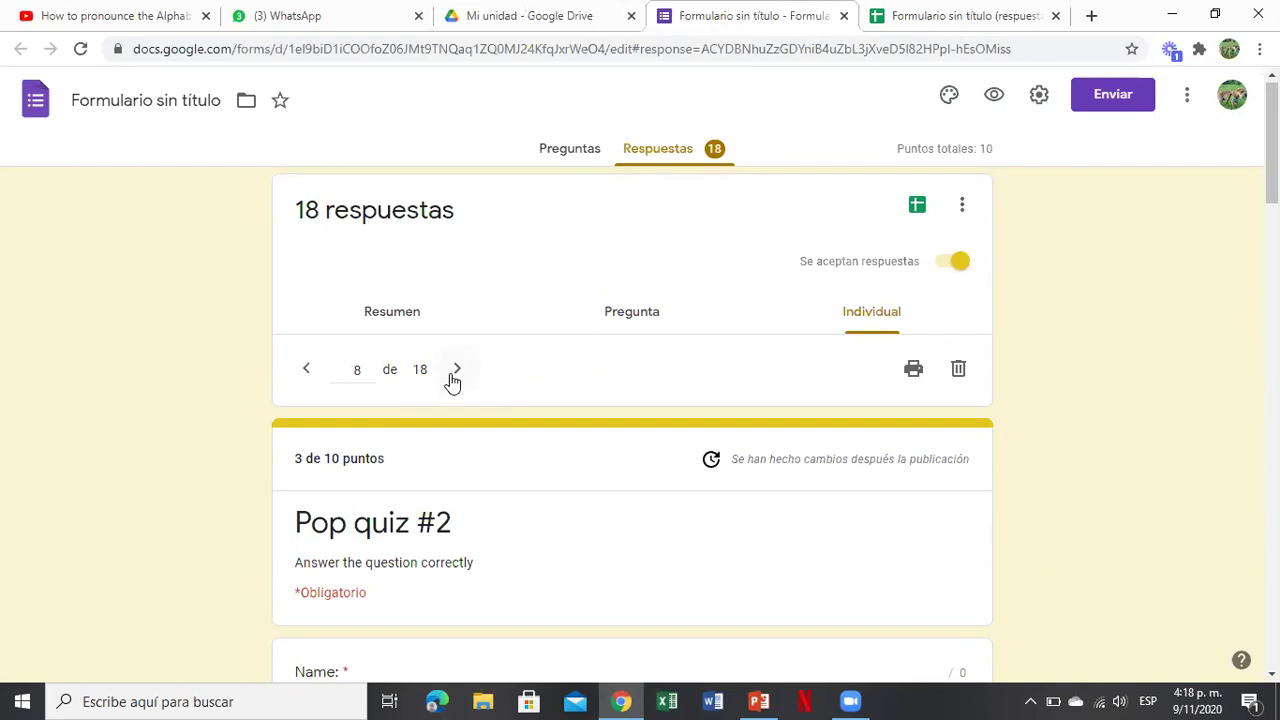
scroll(540, 270, "down", 2)
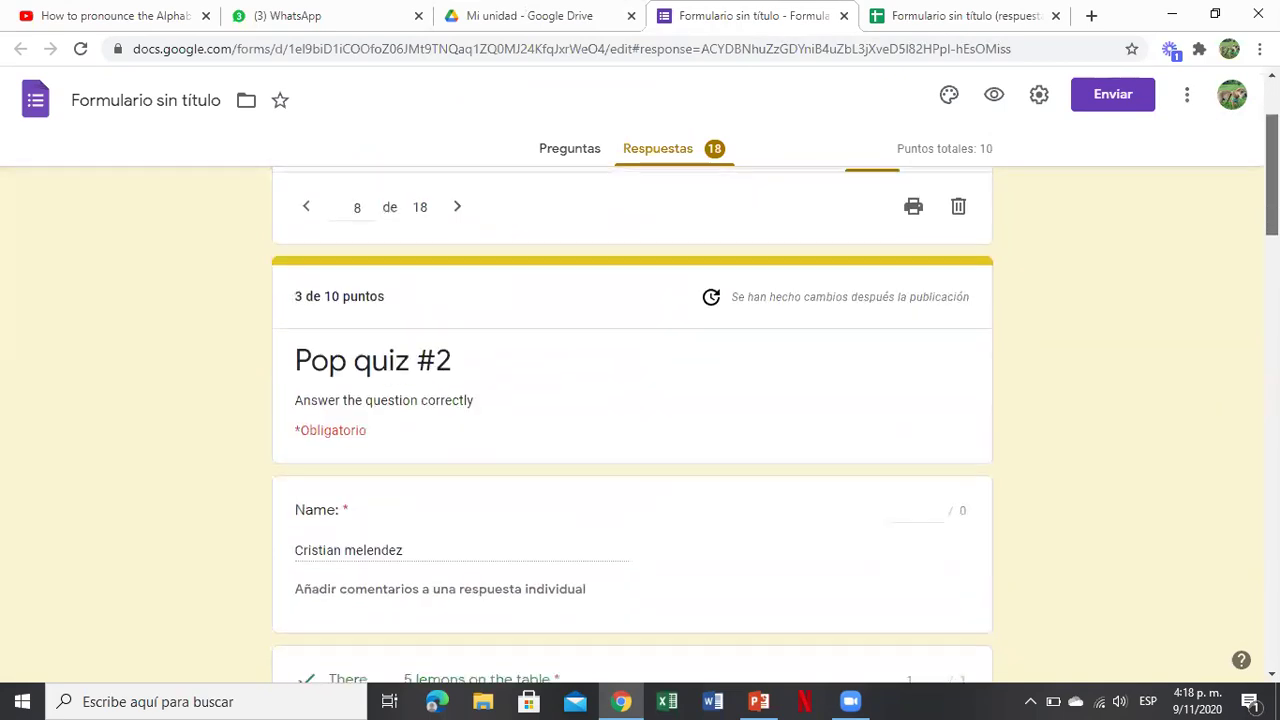
left_click(948, 8)
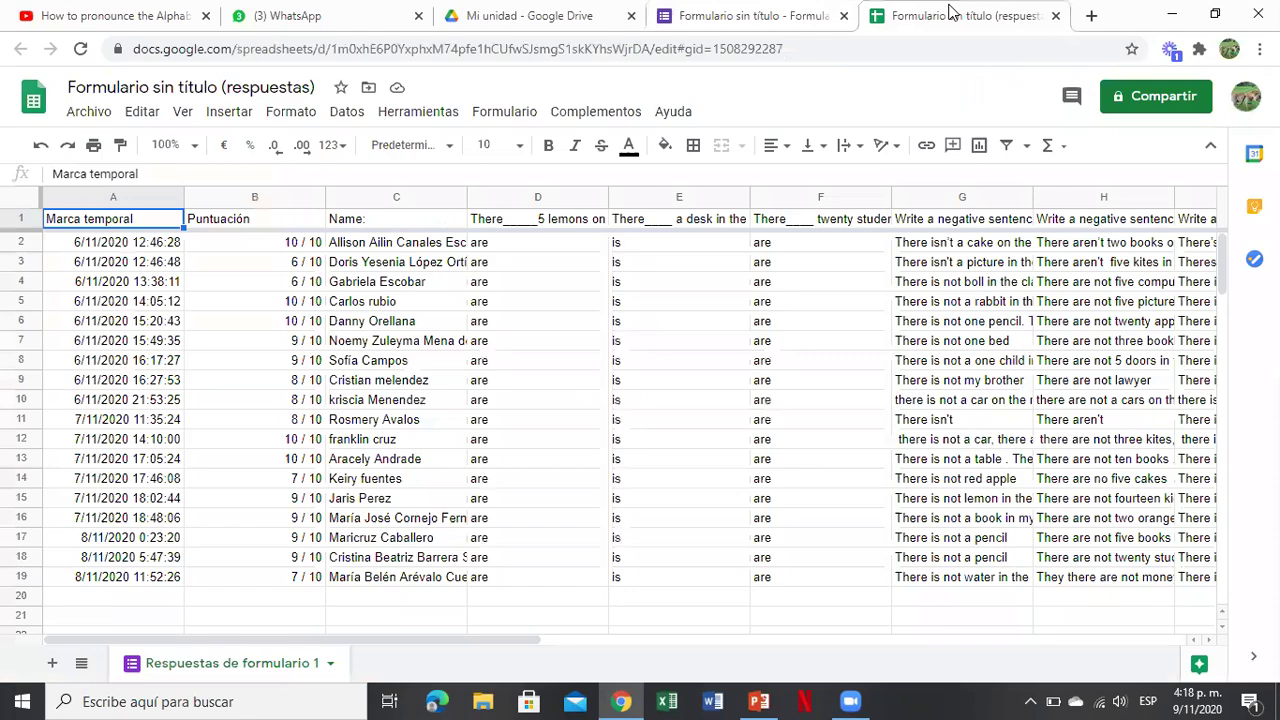
left_click(703, 14)
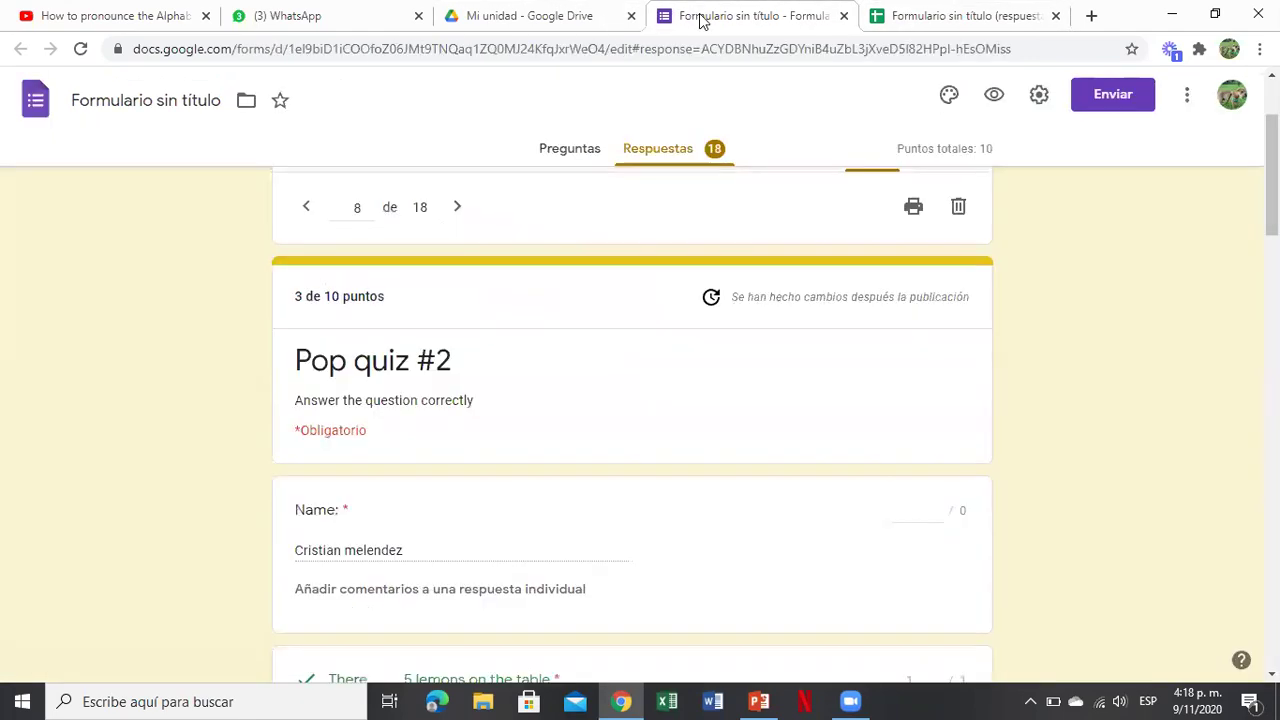
Advance through the individual responses to bring up response 16 of Pop quiz #2
left_click(455, 212)
left_click(455, 212)
left_click(455, 212)
left_click(455, 212)
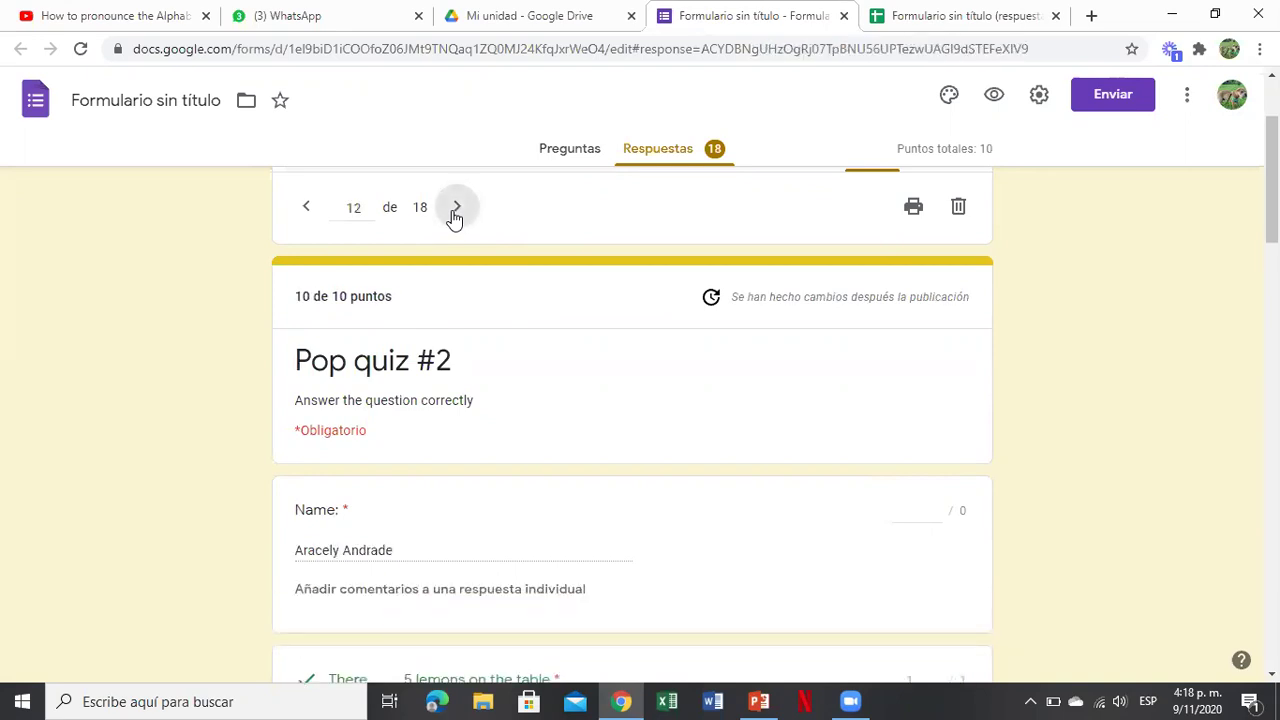
left_click(455, 212)
left_click(455, 212)
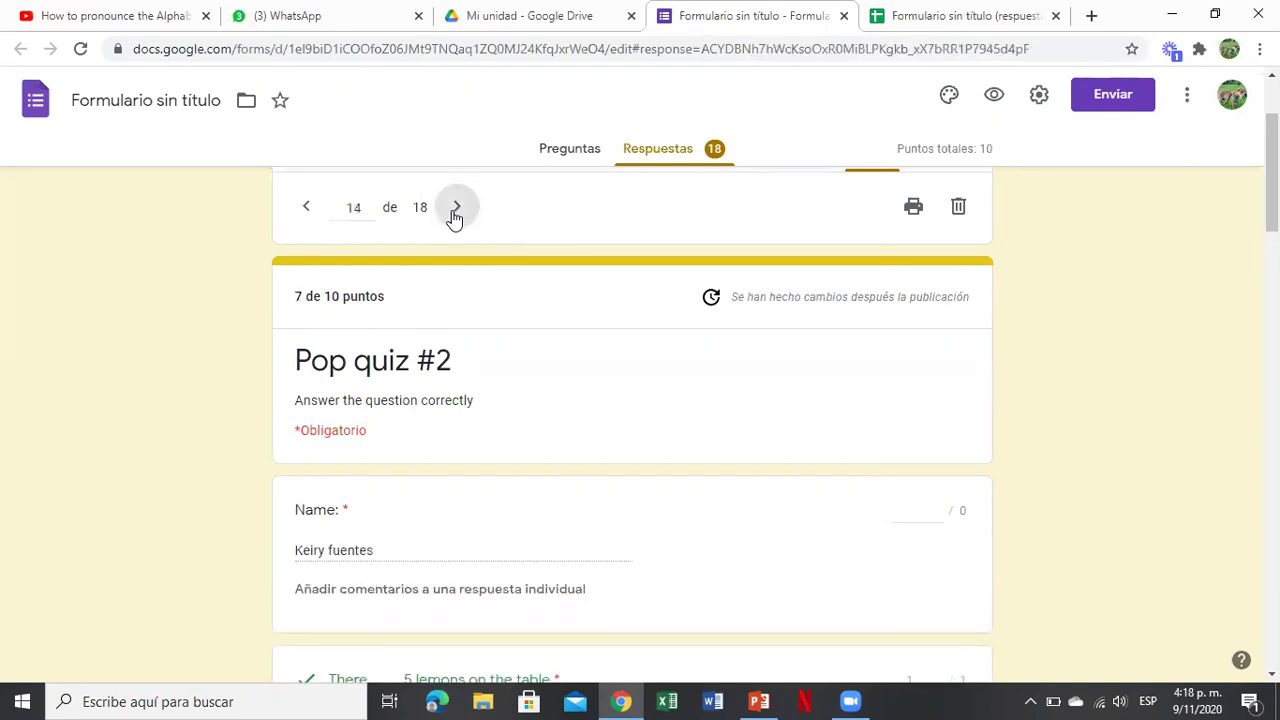
left_click(455, 212)
left_click(455, 212)
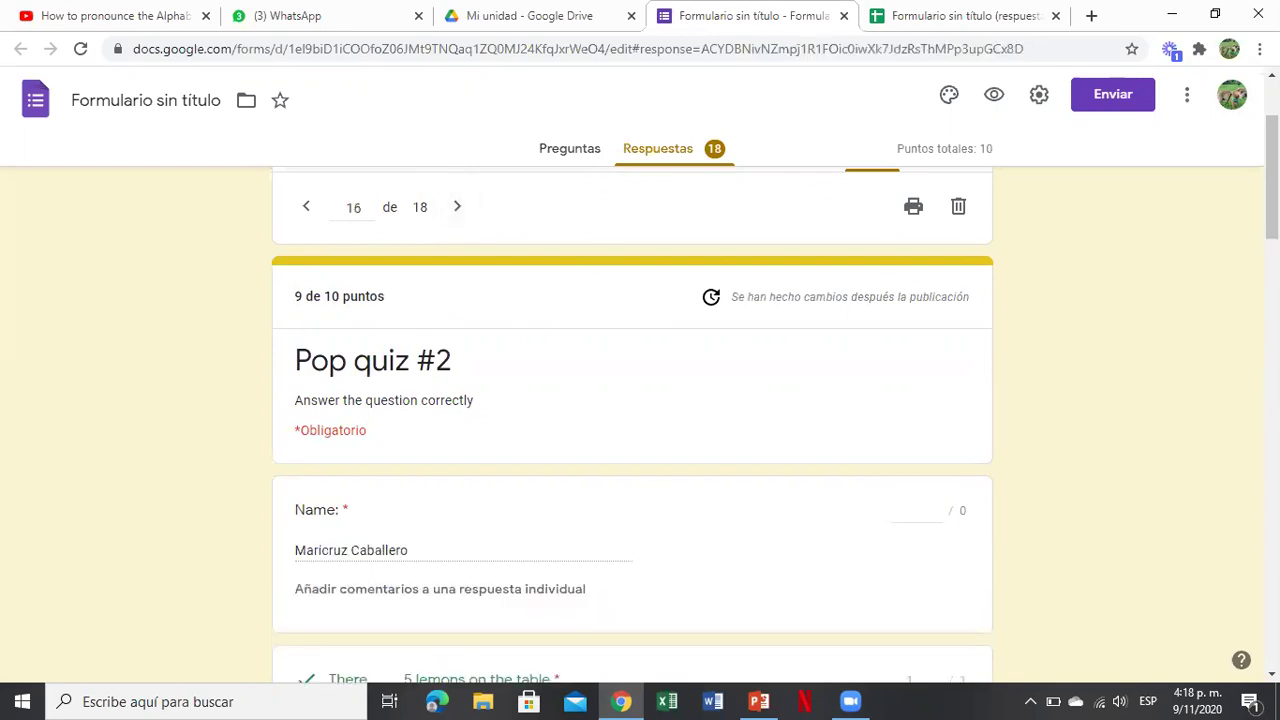
Review response 16's three multiple-choice answers and its negative sentences with There is not and There are not
scroll(640, 400, "down", 4)
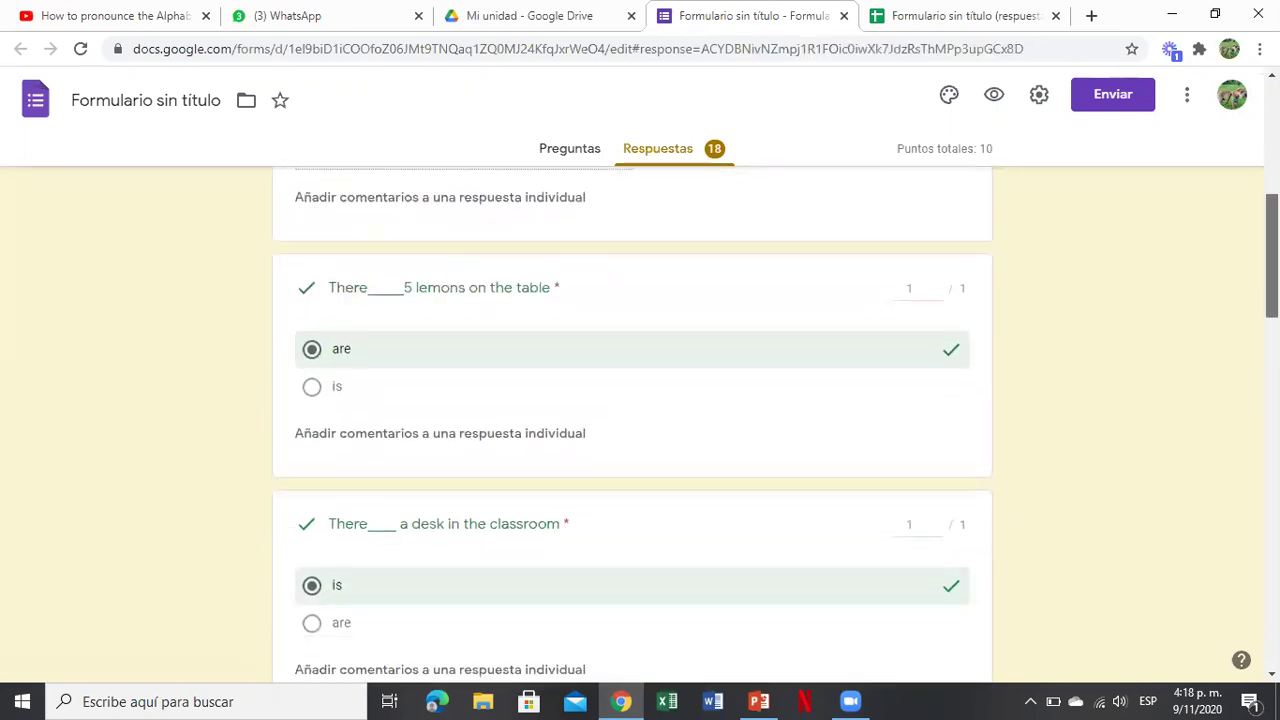
scroll(640, 420, "down", 3)
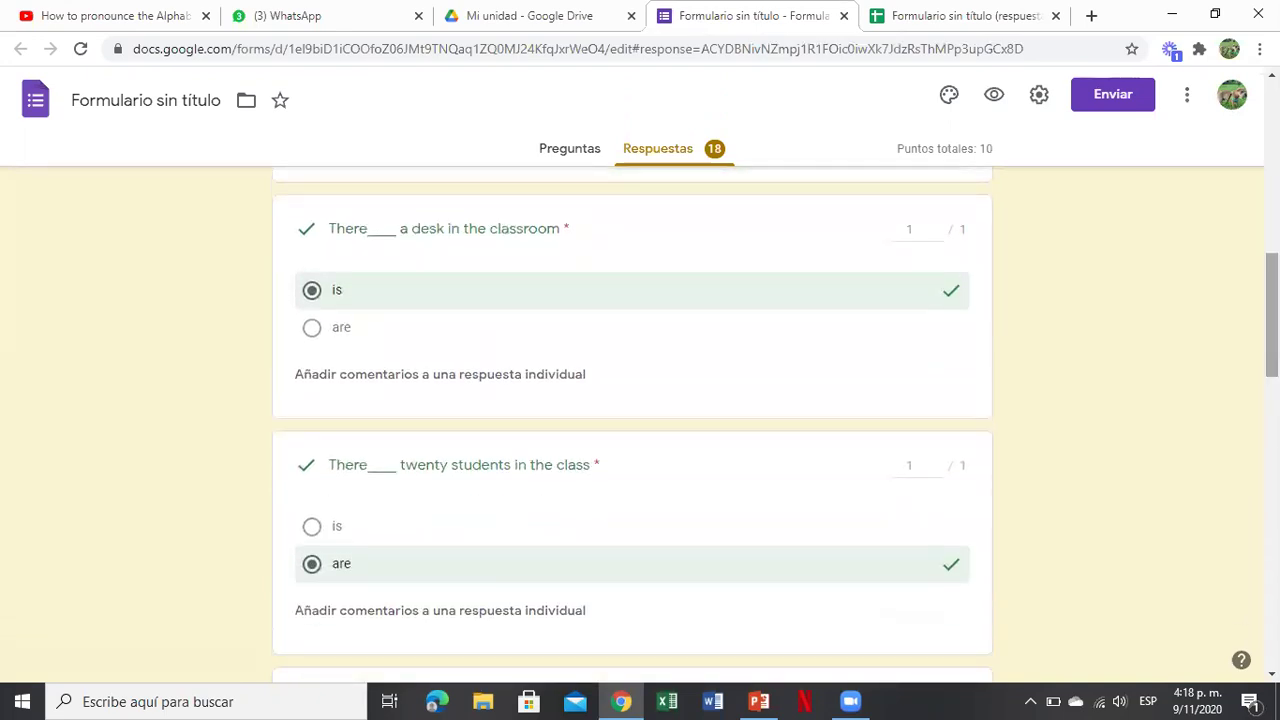
scroll(640, 420, "down", 3)
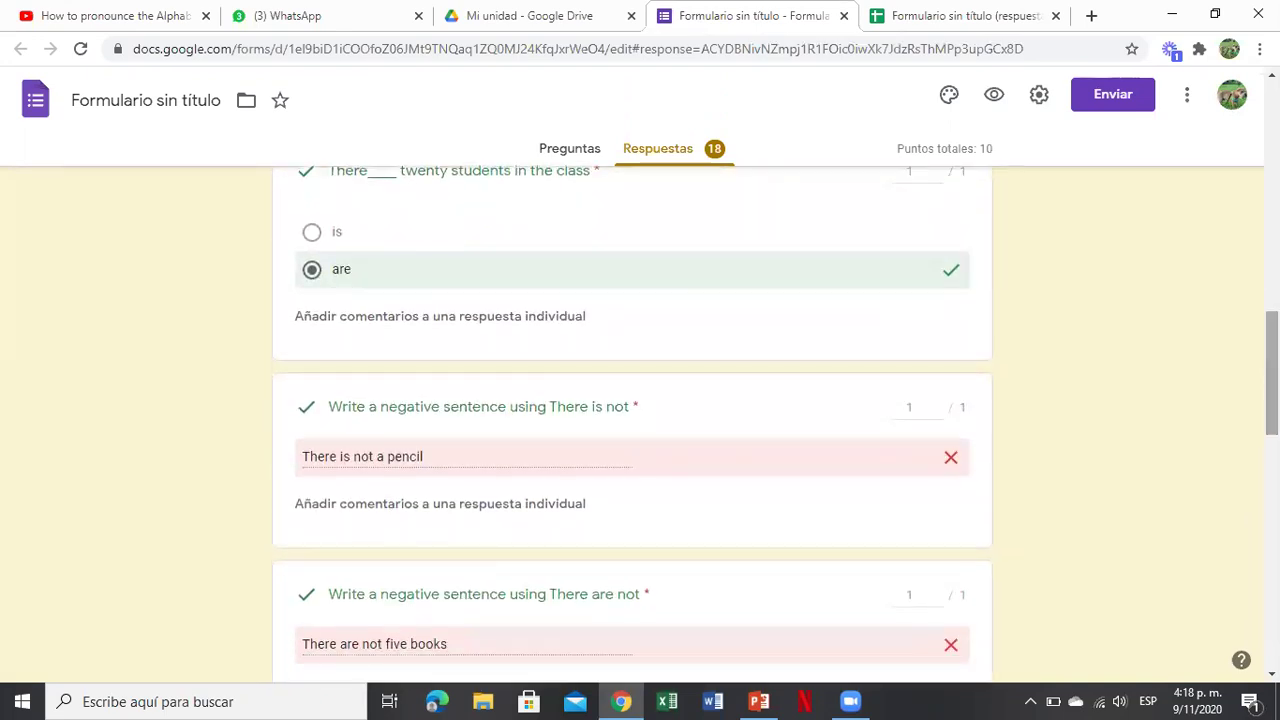
scroll(640, 420, "down", 2)
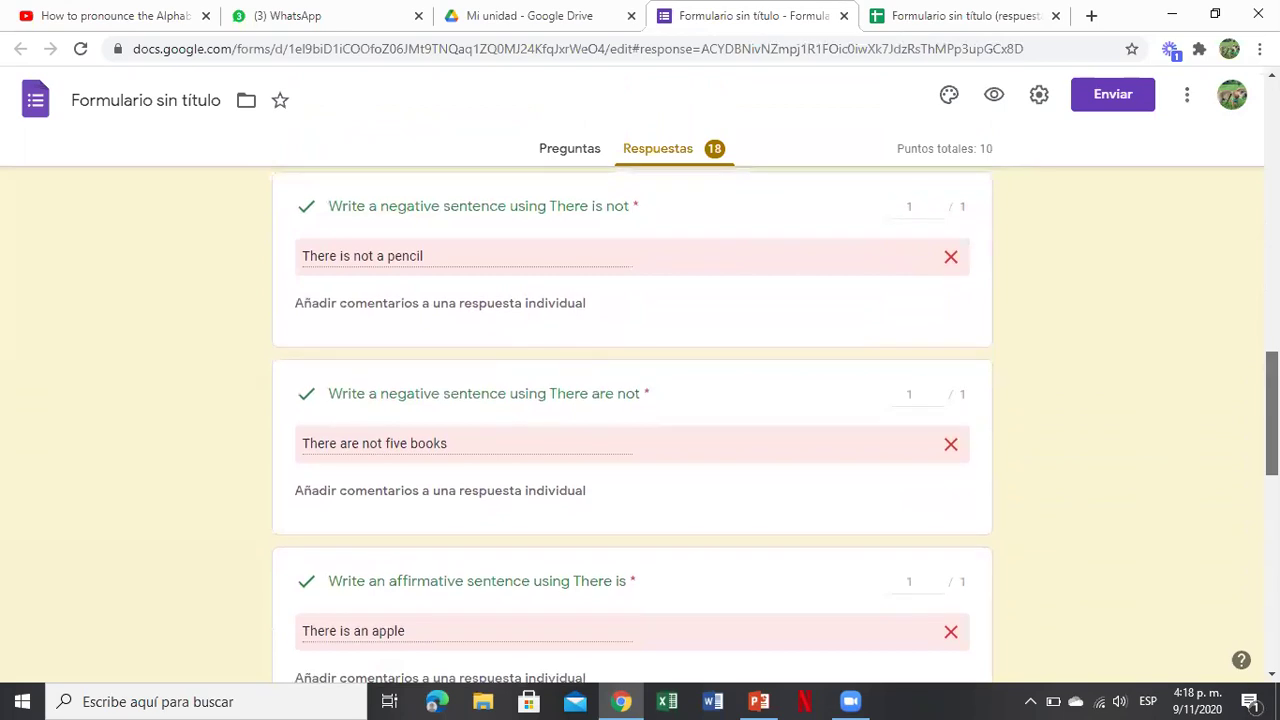
Examine response 16's affirmative sentences with There is and There are, and its three classroom objects
scroll(640, 420, "down", 3)
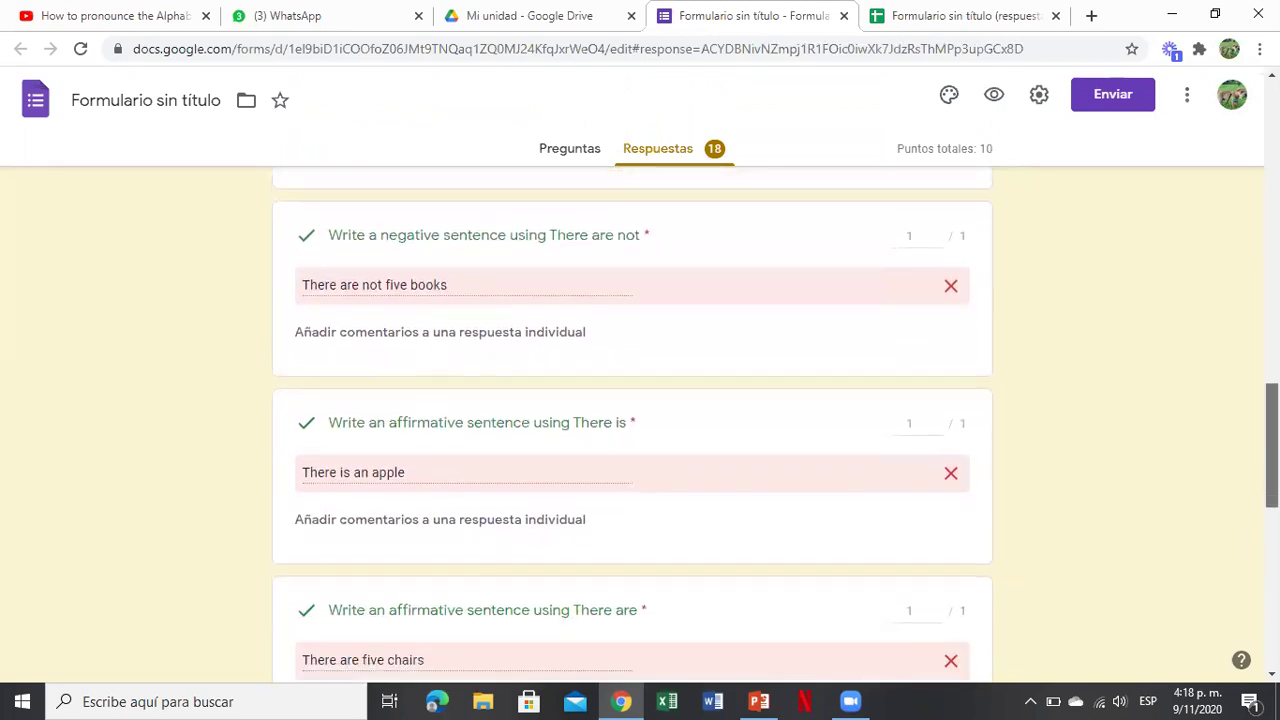
scroll(640, 420, "down", 1)
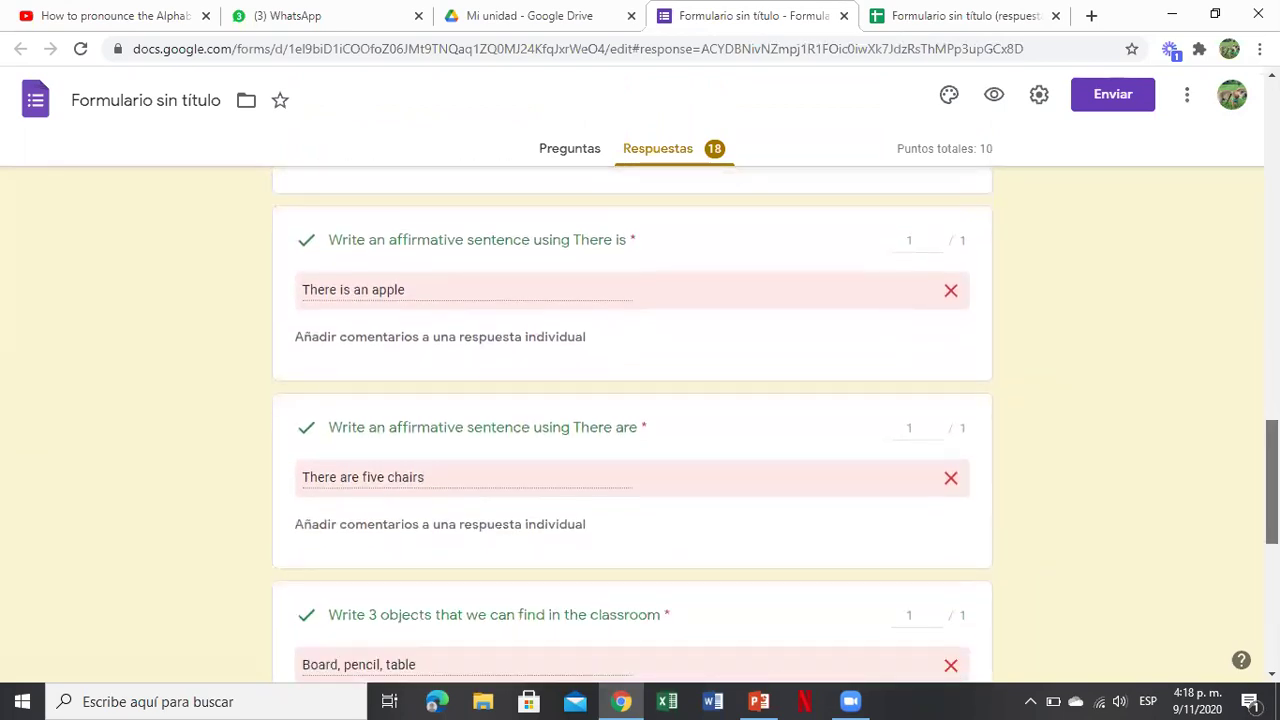
scroll(640, 420, "down", 1)
scroll(640, 420, "down", 1)
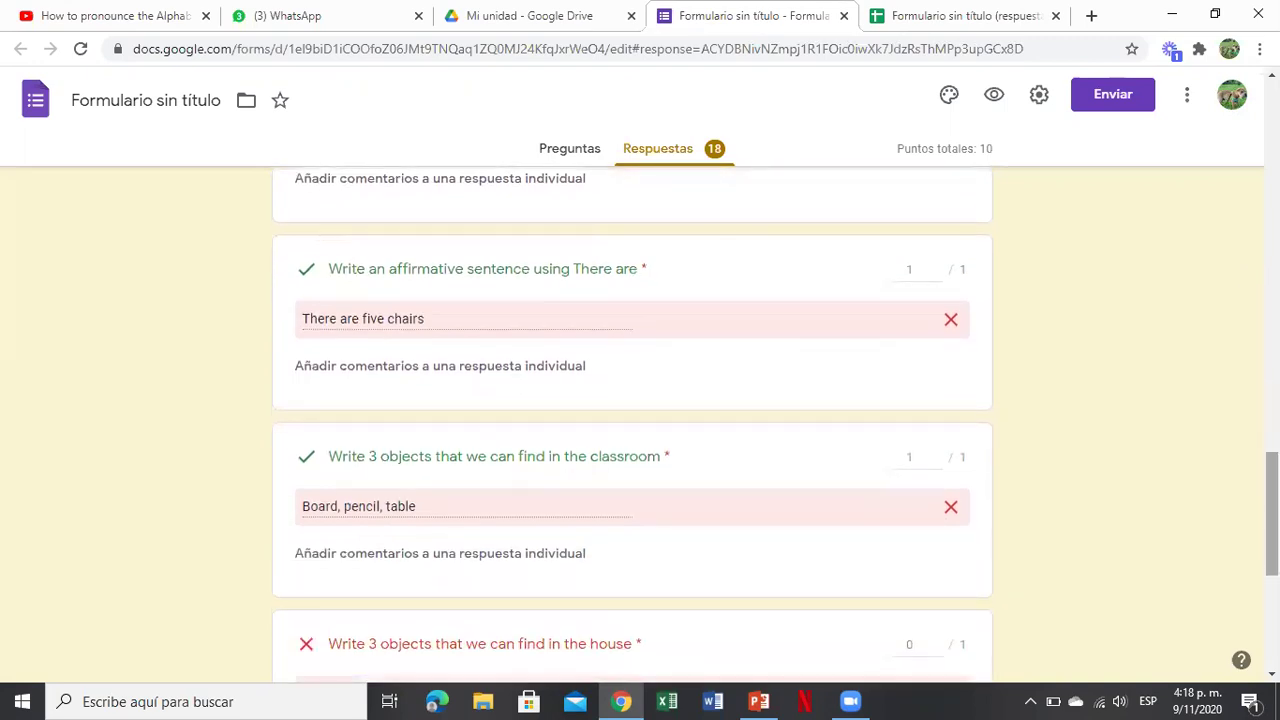
scroll(640, 420, "down", 1)
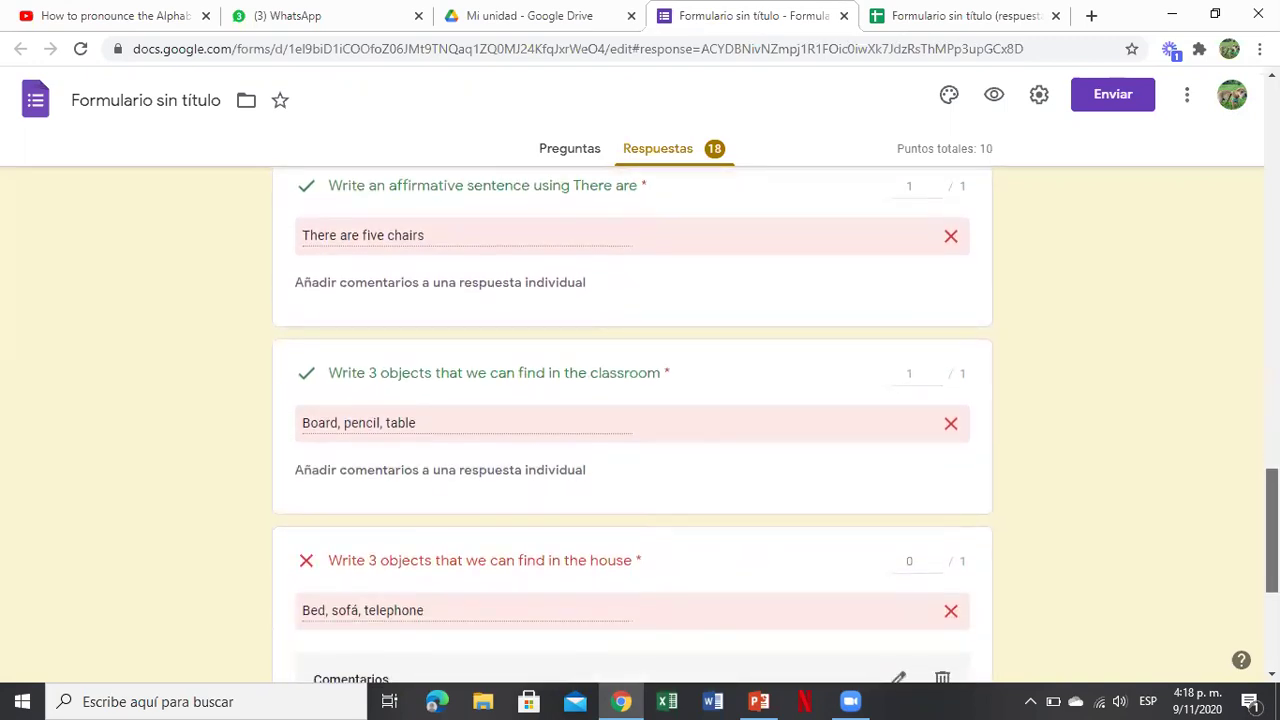
Review response 16's three house objects with the teacher's correction comment, and its ten English verbs
scroll(640, 420, "down", 3)
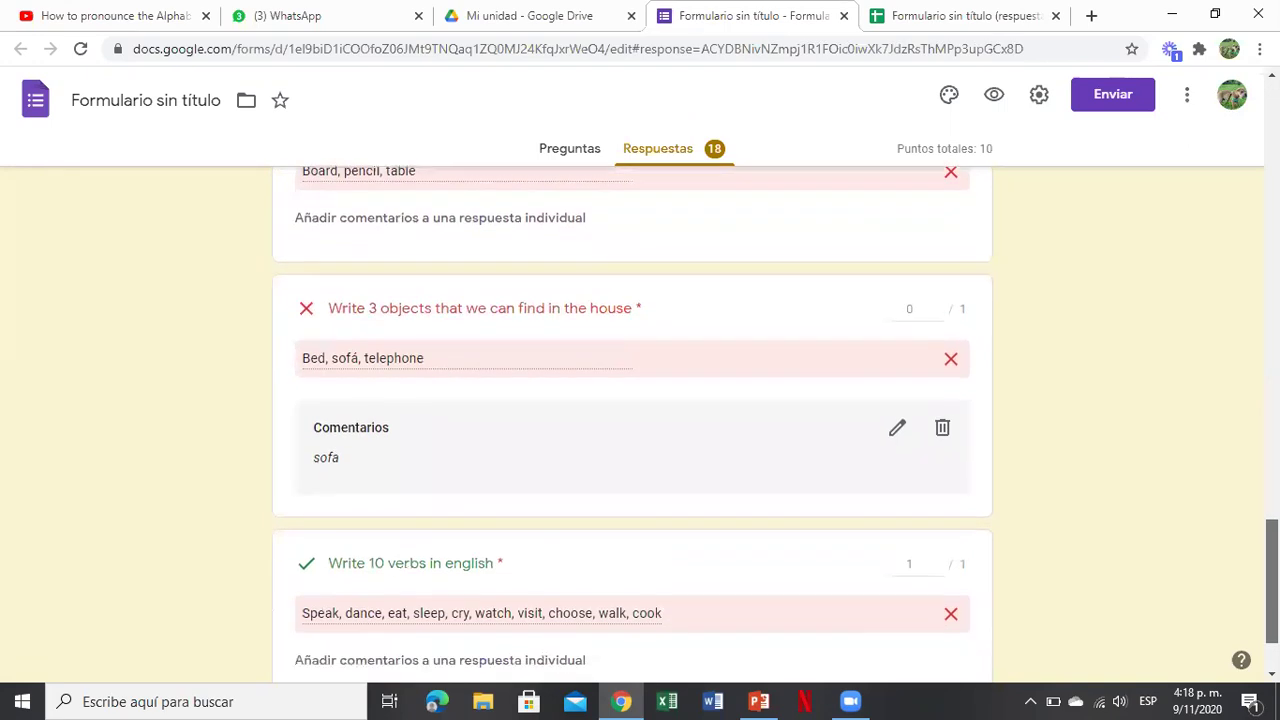
scroll(640, 420, "down", 1)
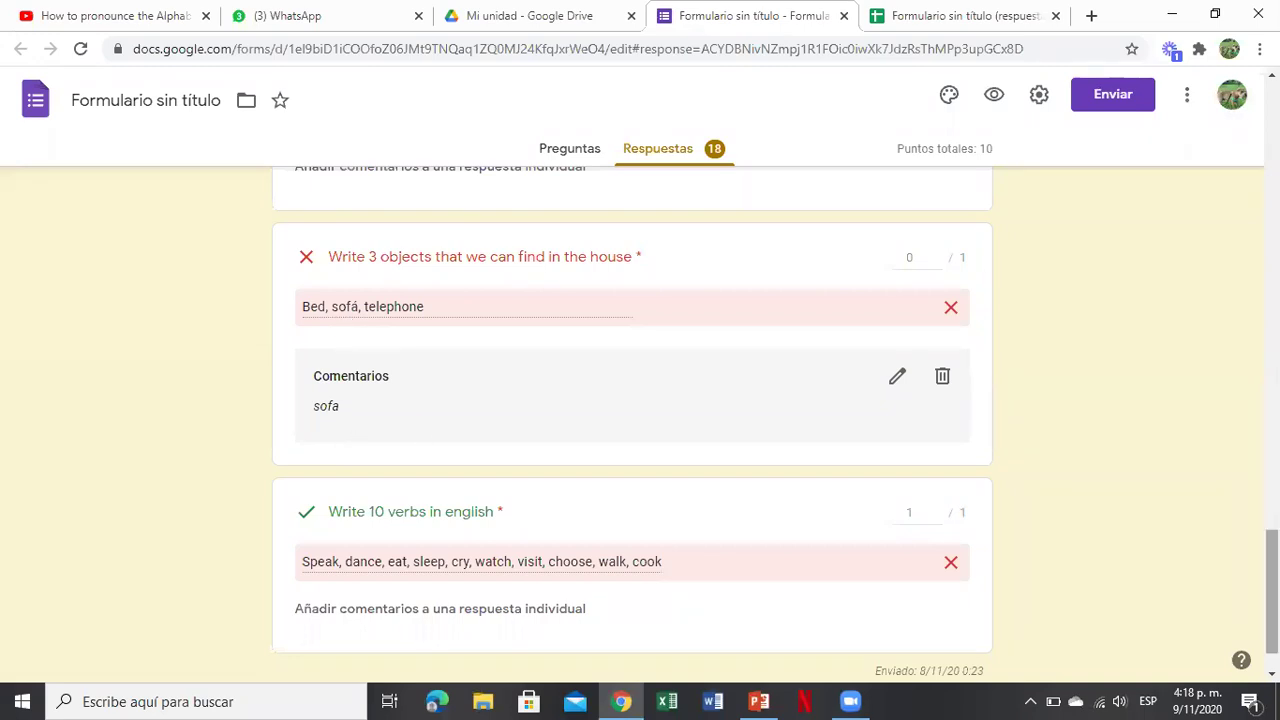
scroll(632, 420, "down", 1)
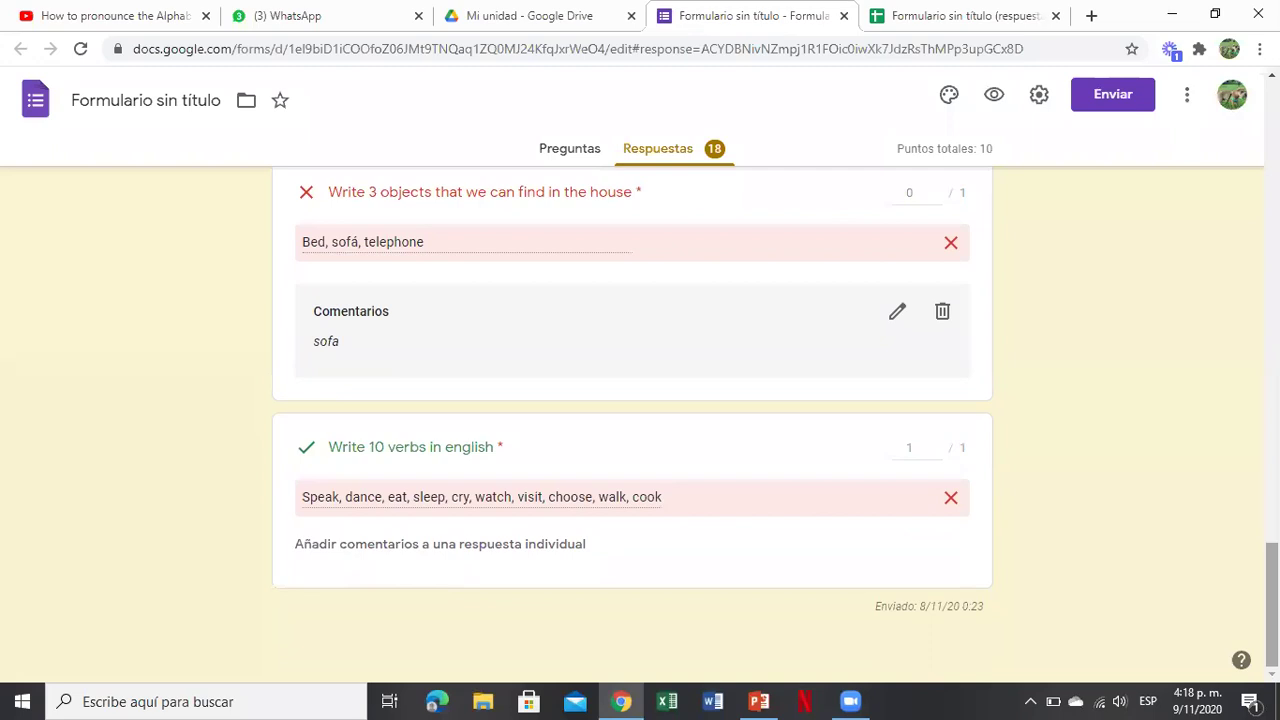
scroll(632, 420, "up", 1)
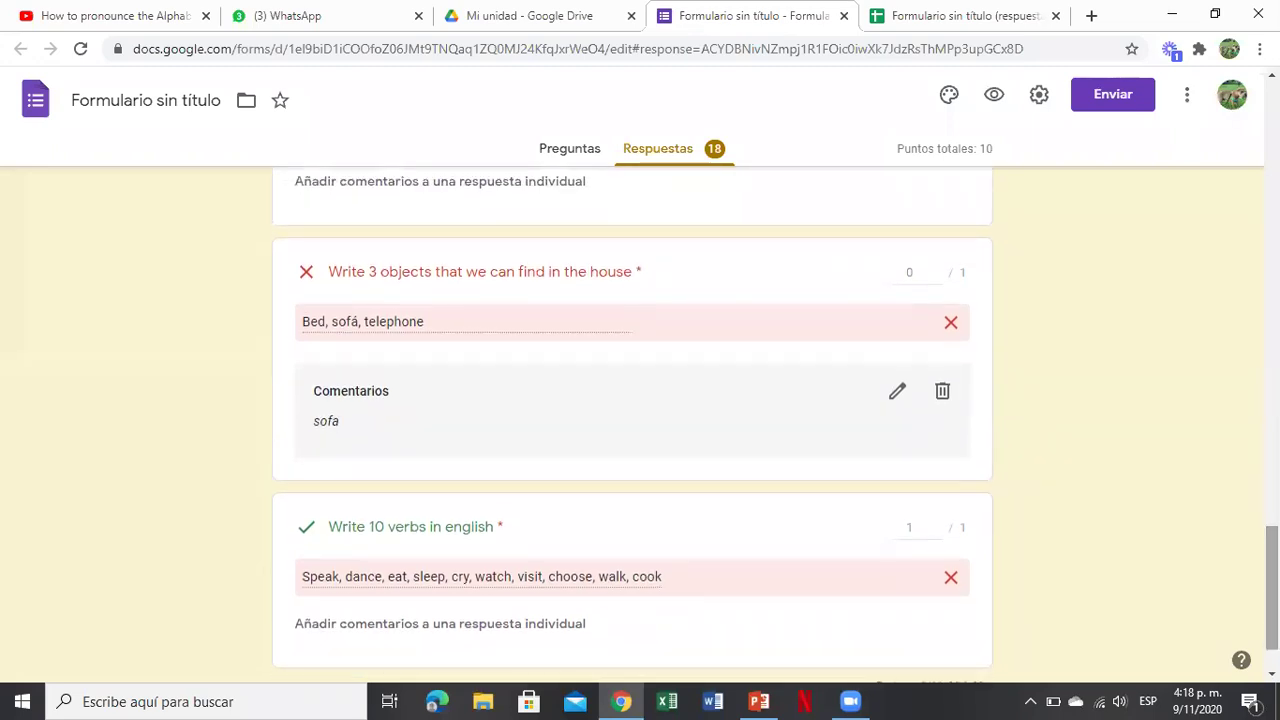
scroll(632, 420, "up", 1)
scroll(632, 420, "down", 2)
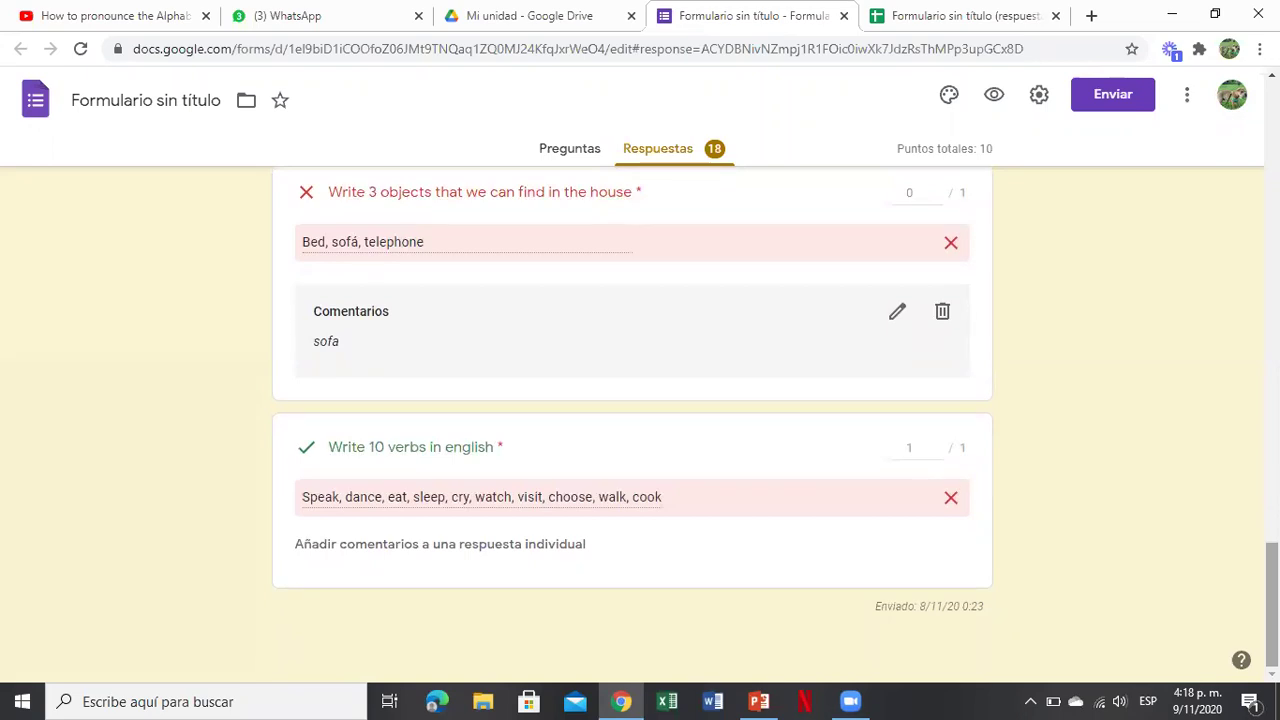
scroll(632, 420, "up", 1)
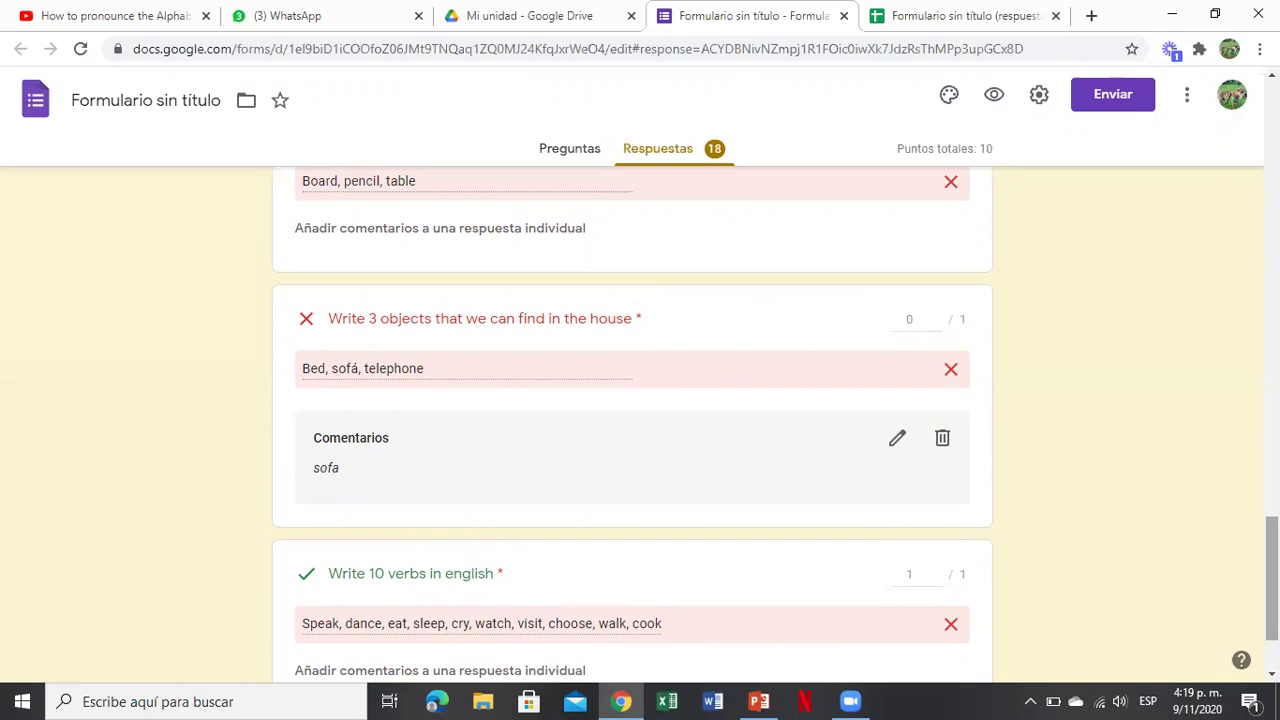
Return to the start of response 16, browse ahead to response 18, and go back to response 16
scroll(632, 420, "up", 5)
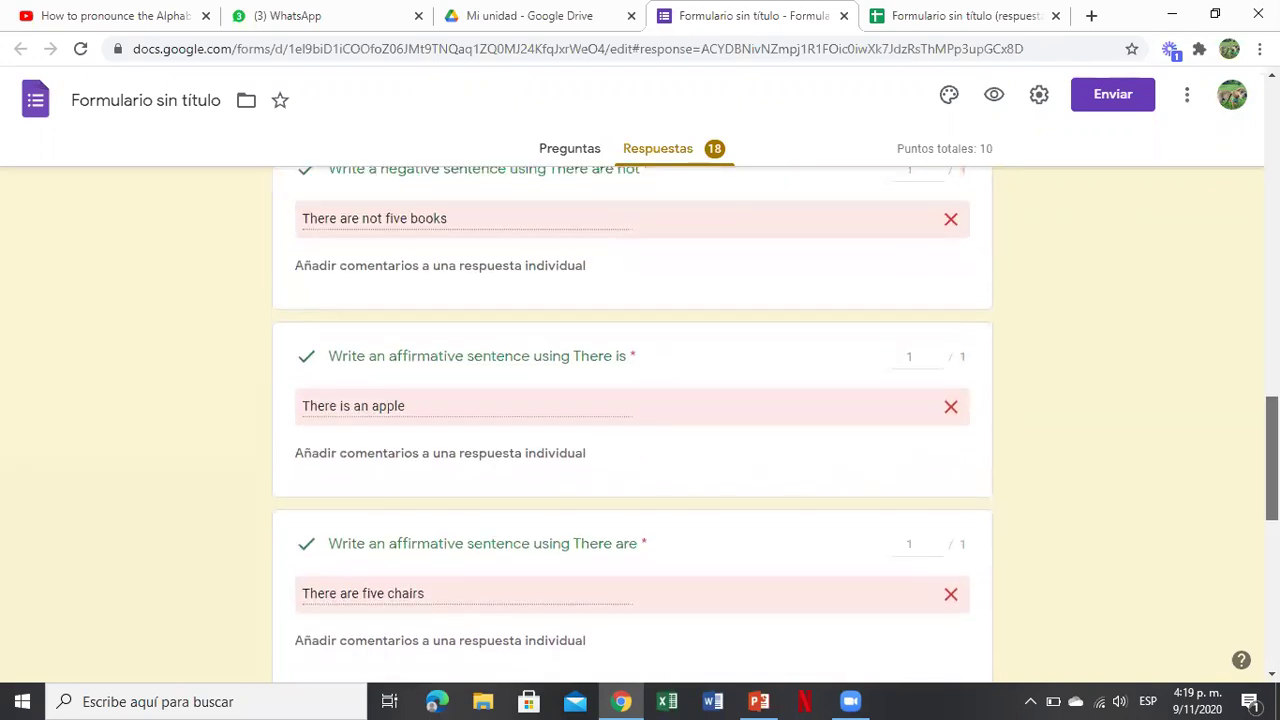
scroll(632, 420, "up", 10)
scroll(445, 240, "up", 1)
scroll(445, 240, "down", 2)
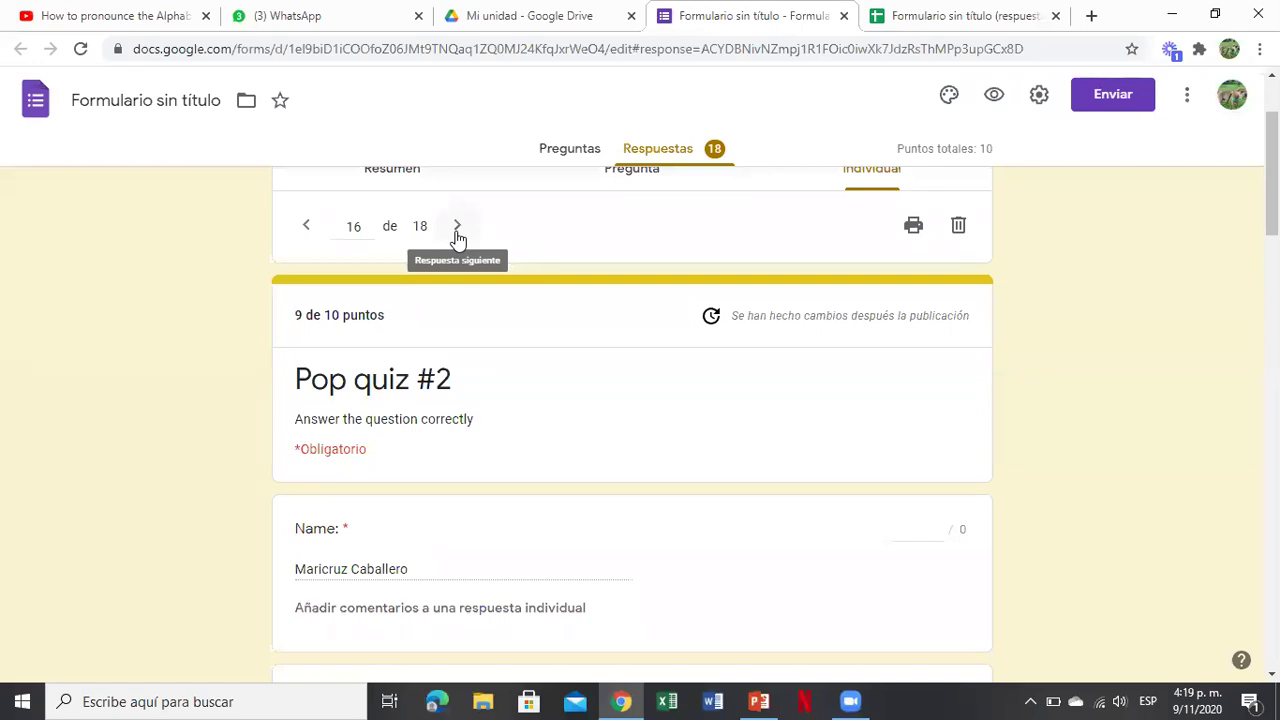
left_click(457, 226)
left_click(456, 228)
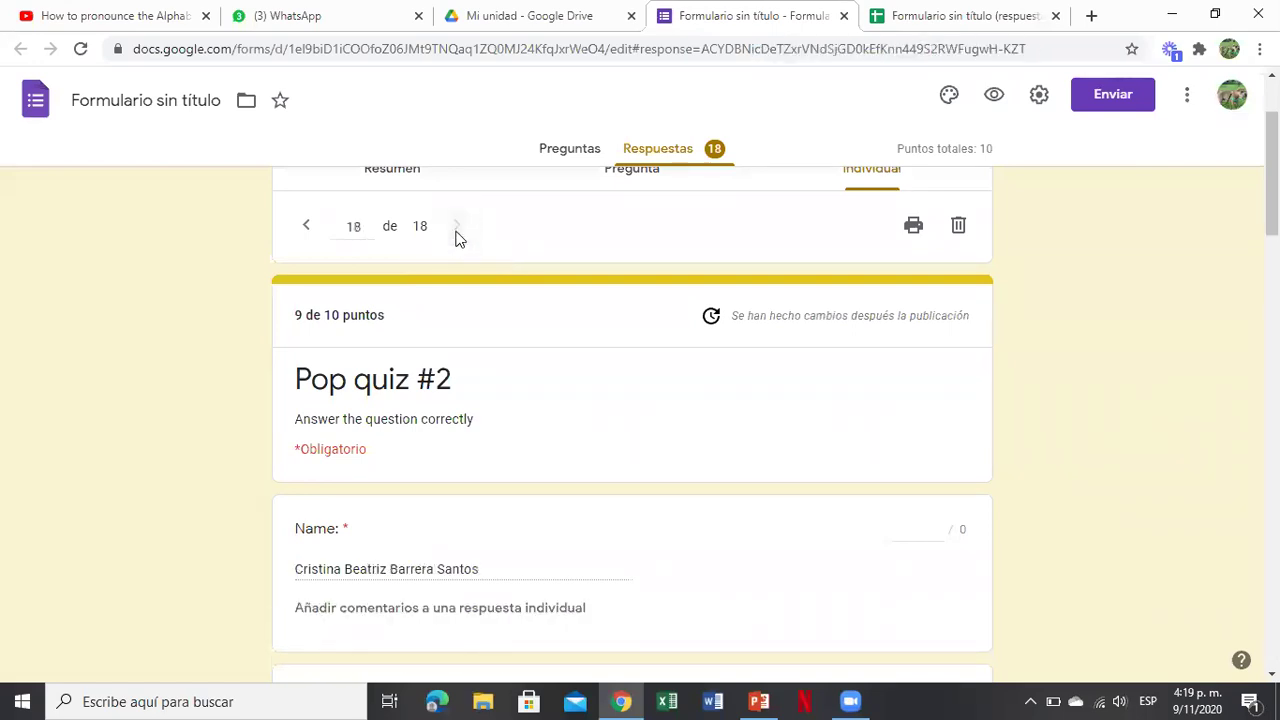
left_click(308, 229)
left_click(309, 231)
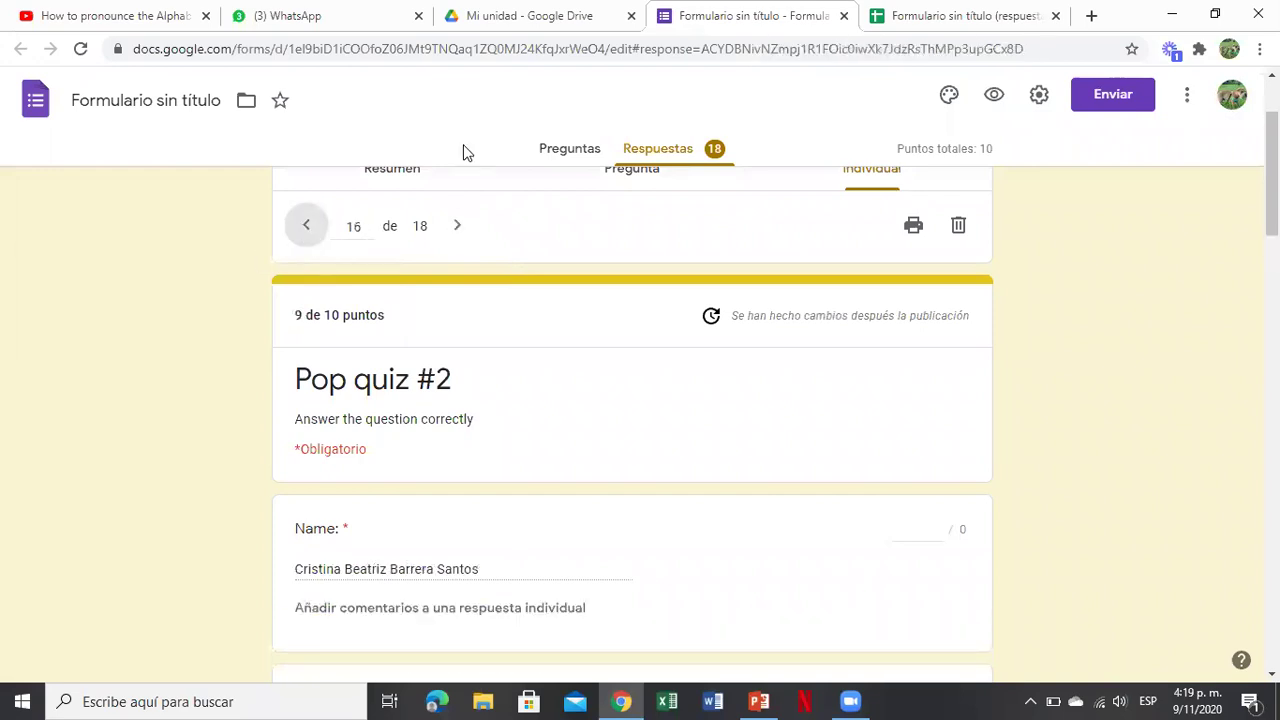
Check the scores in the responses spreadsheet and browse the form's individual responses back from response 16 to response 6
left_click(972, 11)
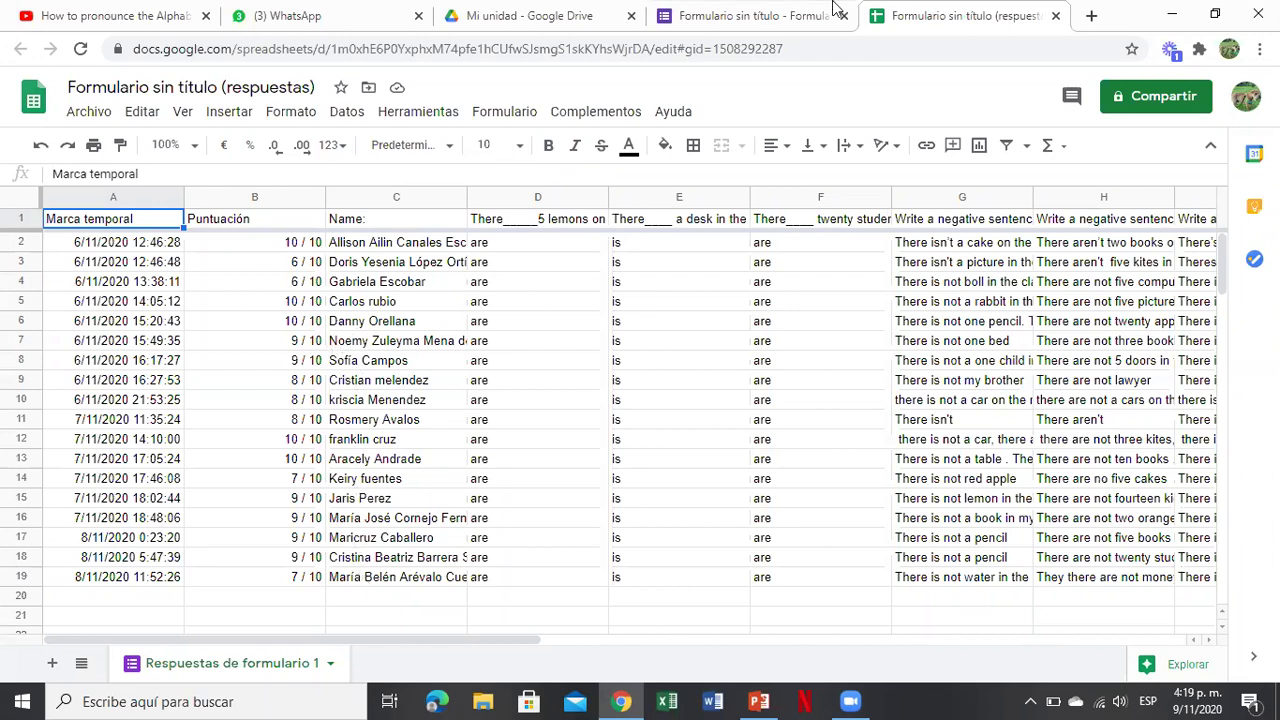
left_click(766, 16)
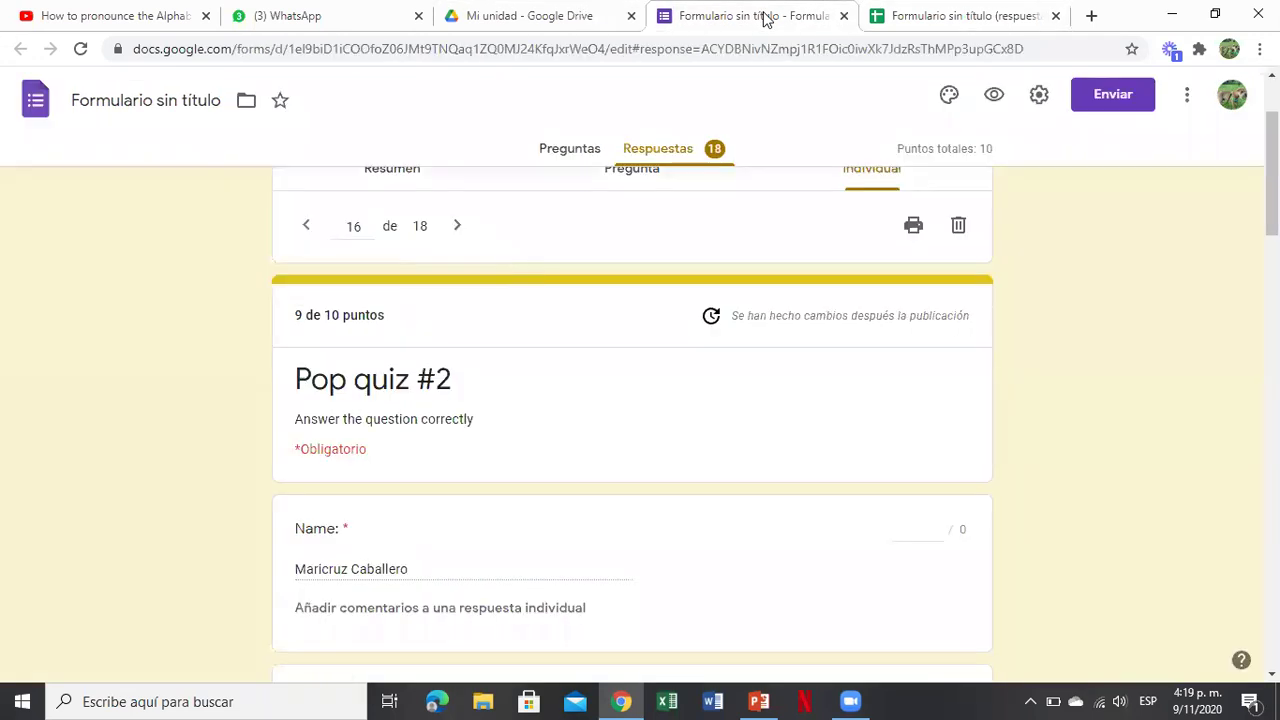
left_click(308, 236)
left_click(308, 236)
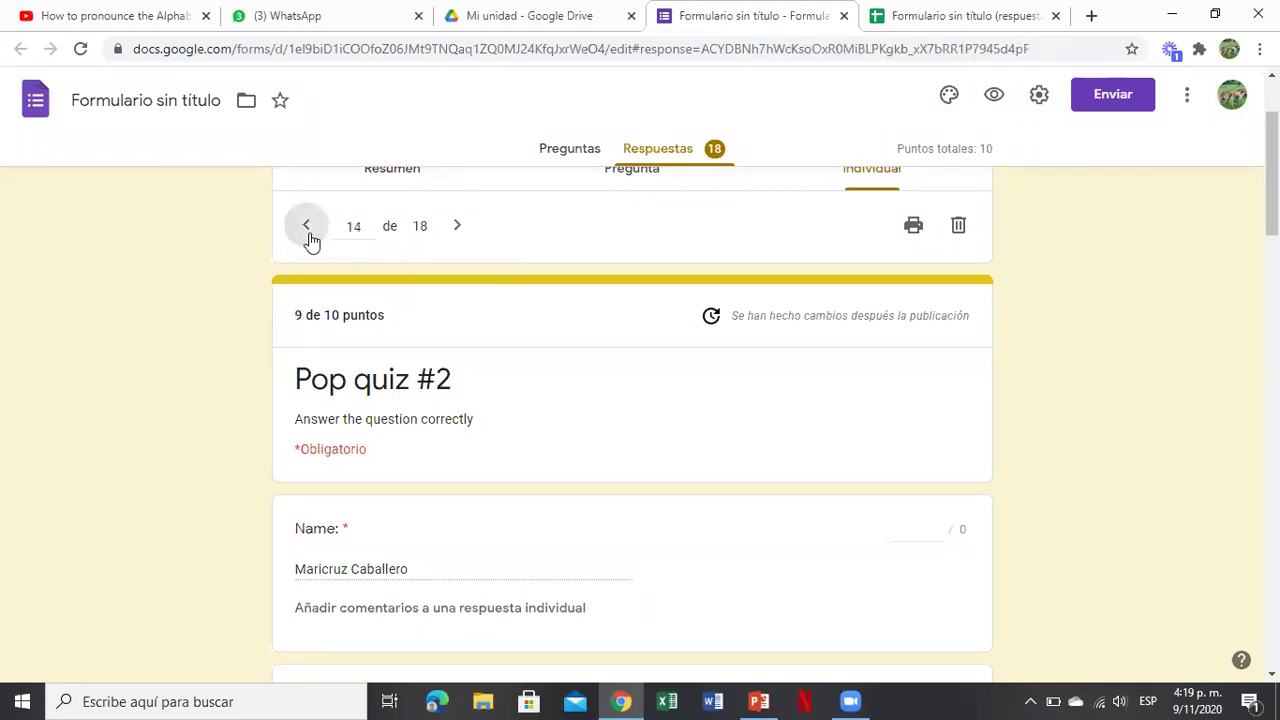
left_click(308, 236)
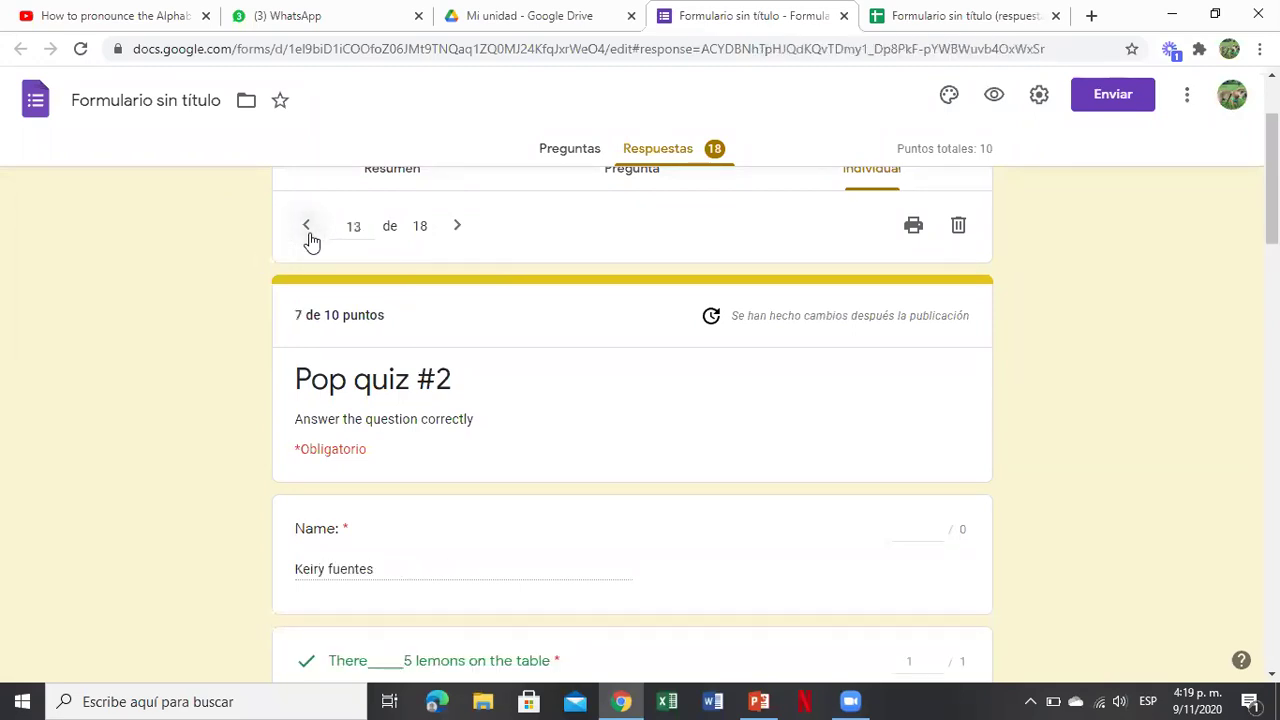
left_click(308, 236)
left_click(308, 236)
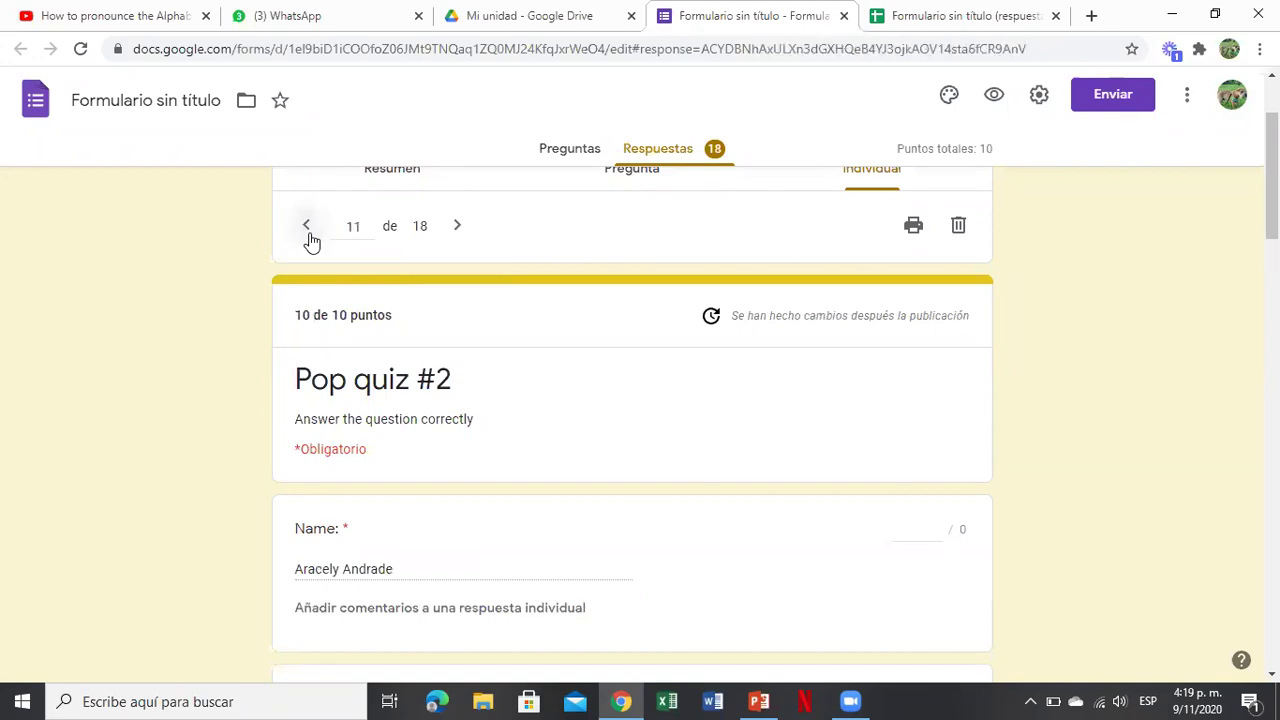
left_click(308, 236)
left_click(308, 236)
left_click(308, 236)
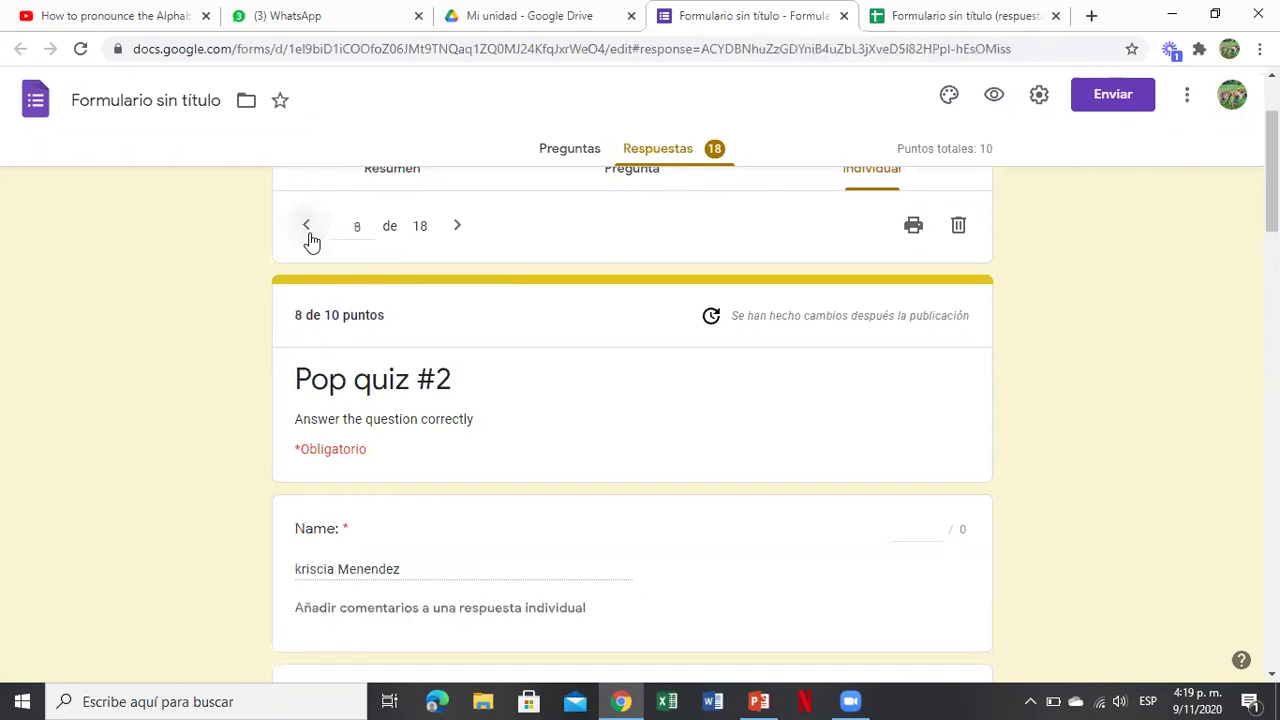
left_click(308, 236)
left_click(308, 236)
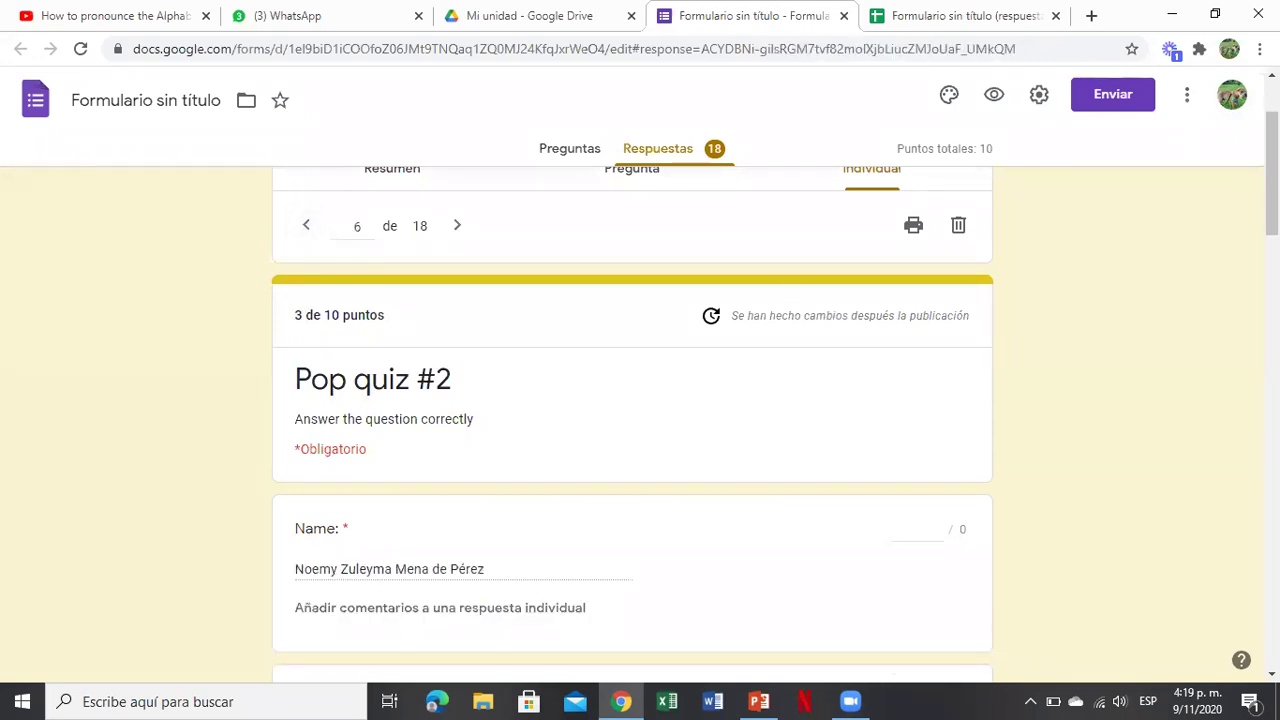
Review response 6's three multiple-choice answers and its negative sentences with There is not and There are not
scroll(632, 420, "down", 9)
scroll(632, 420, "up", 2)
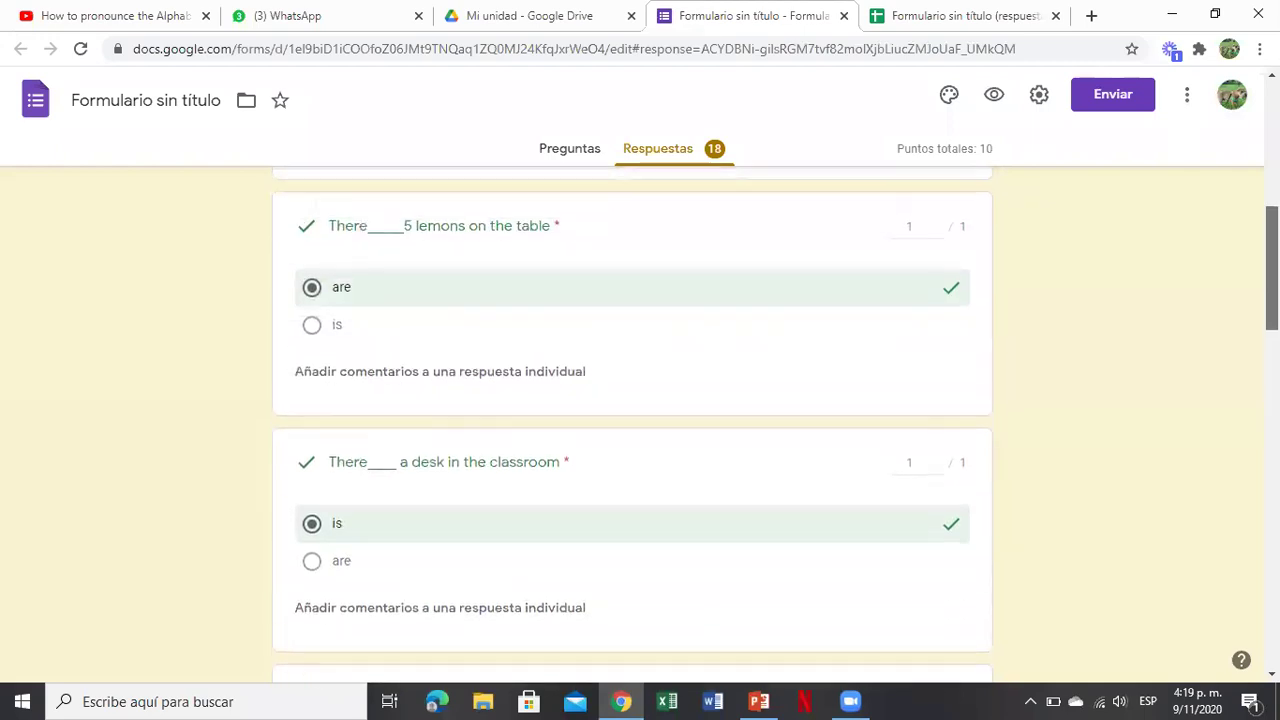
scroll(632, 420, "down", 4)
scroll(632, 420, "down", 3)
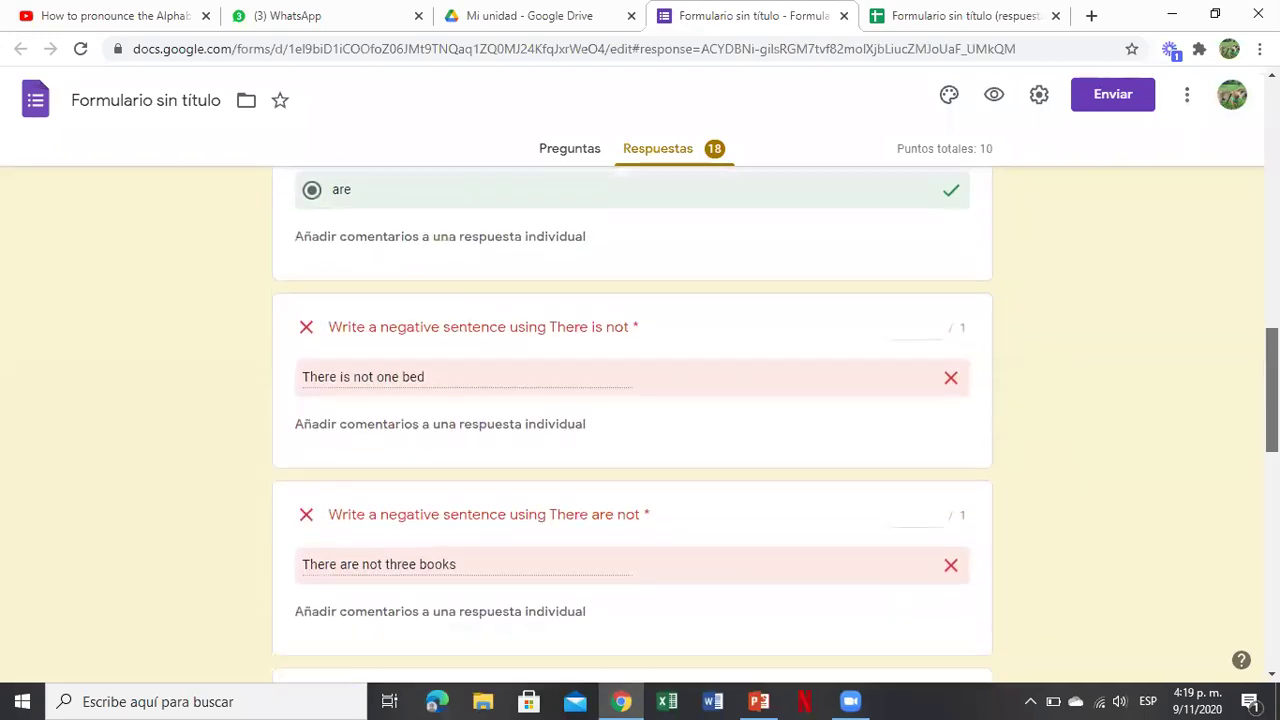
scroll(632, 420, "down", 2)
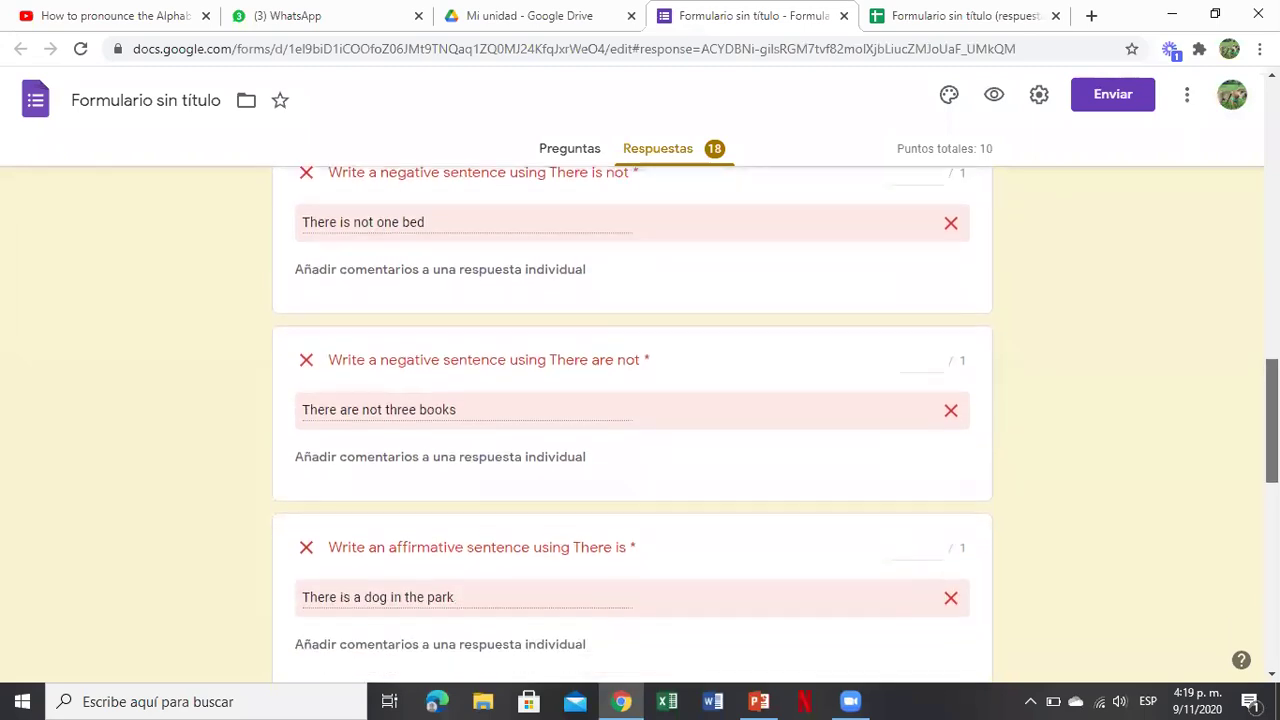
Examine response 6's affirmative sentences with There is and There are, including the teacher's correction comment
scroll(632, 420, "down", 1)
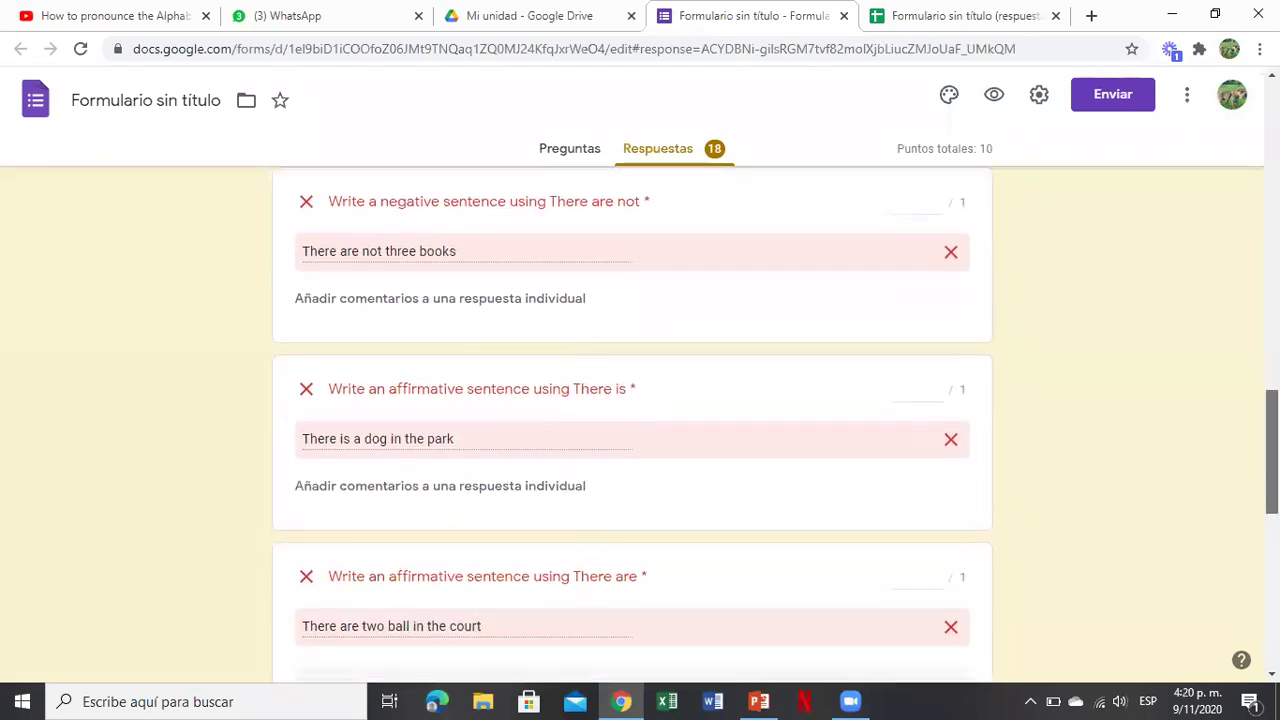
scroll(632, 420, "up", 1)
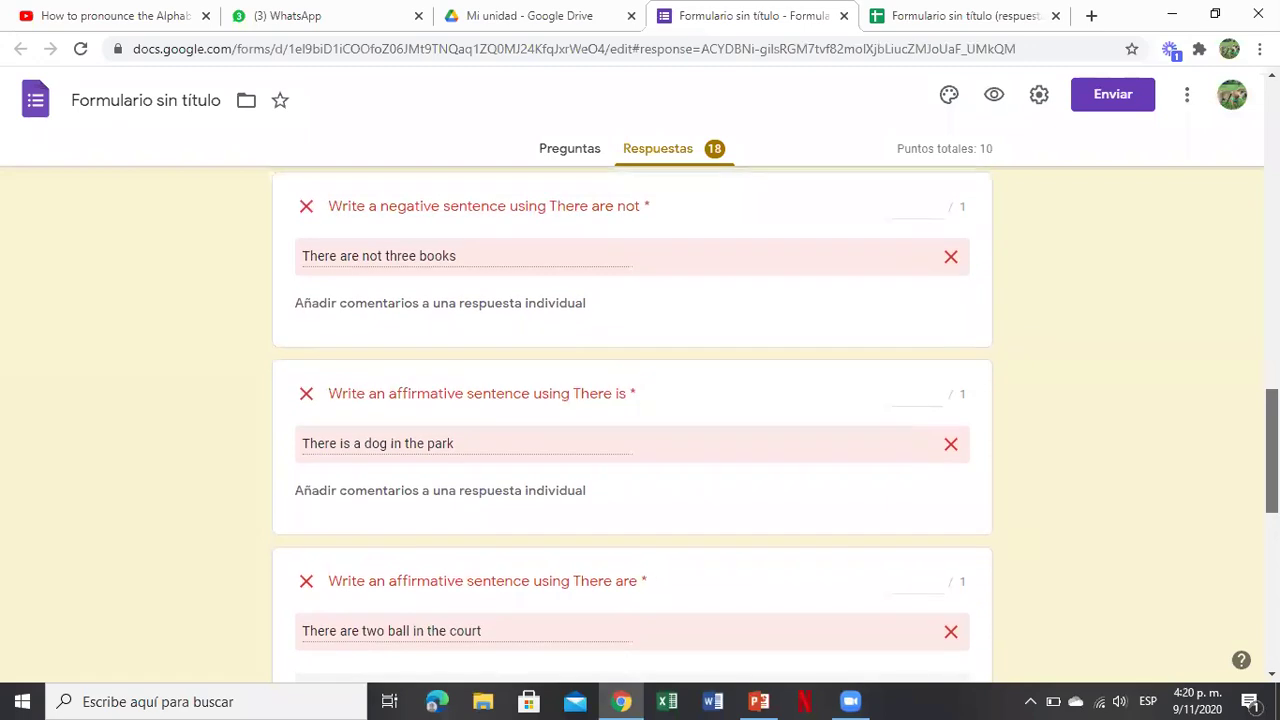
scroll(632, 420, "down", 1)
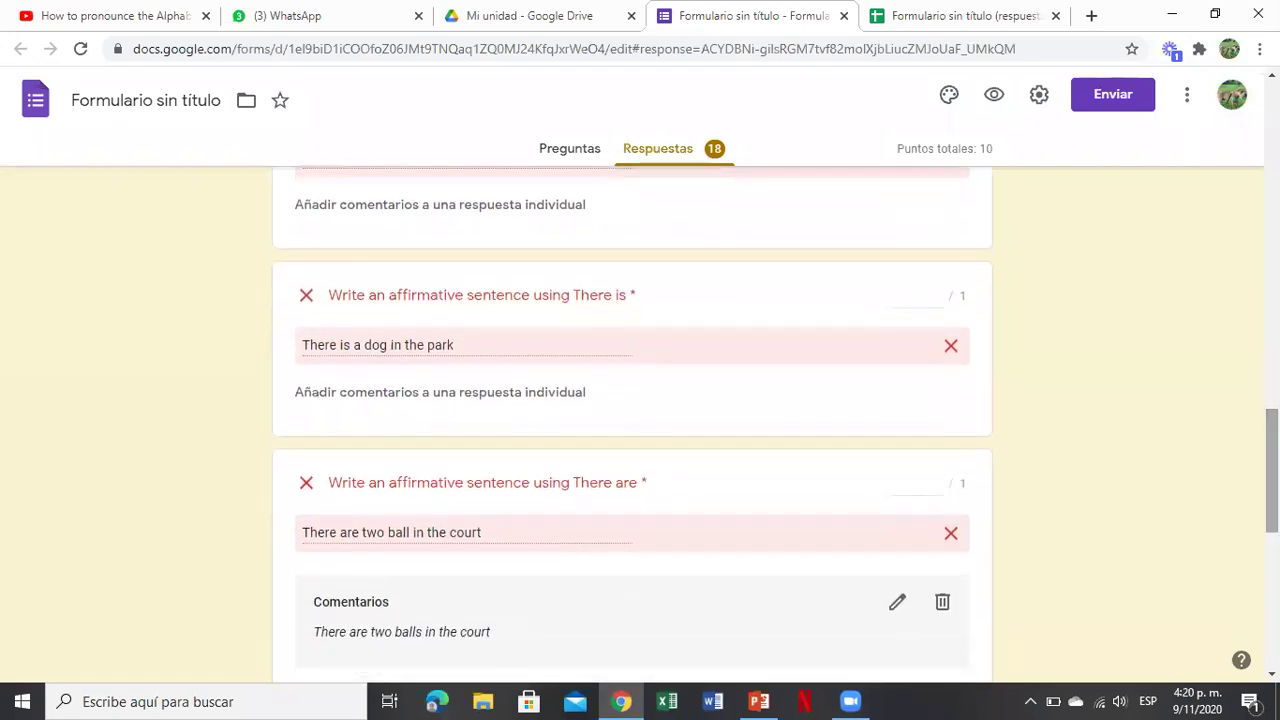
scroll(632, 420, "down", 1)
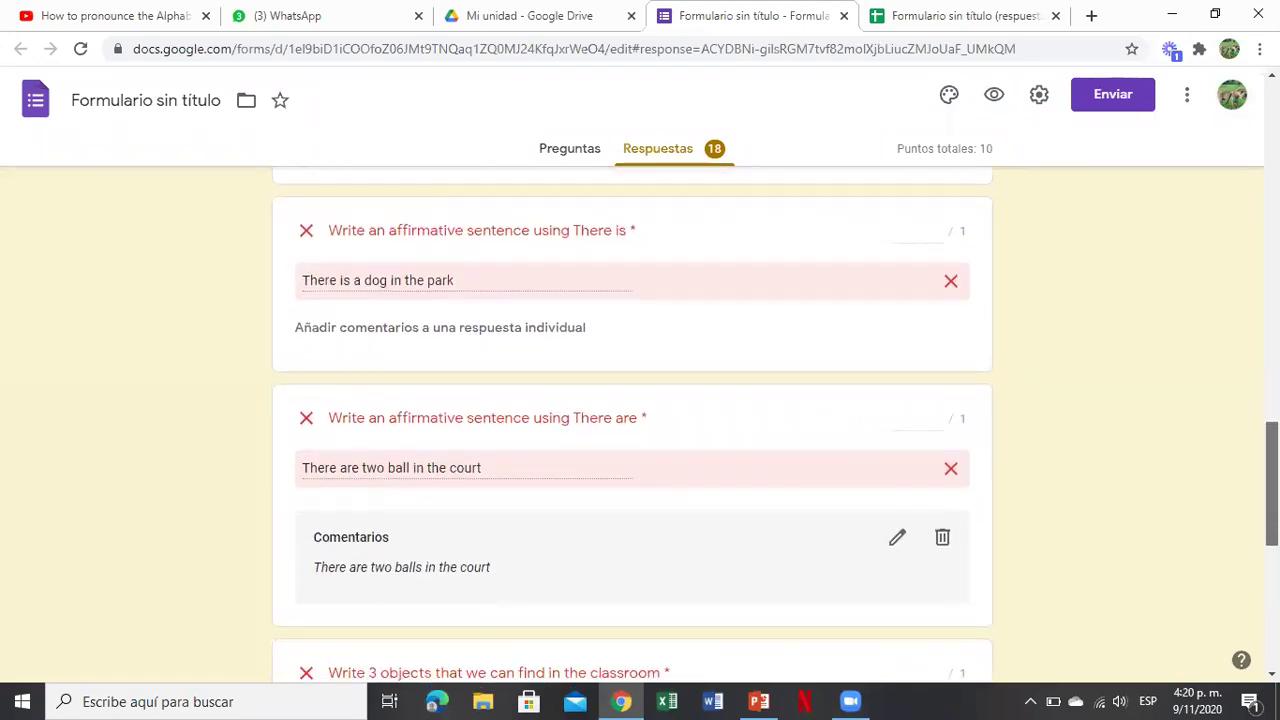
scroll(473, 306, "down", 2)
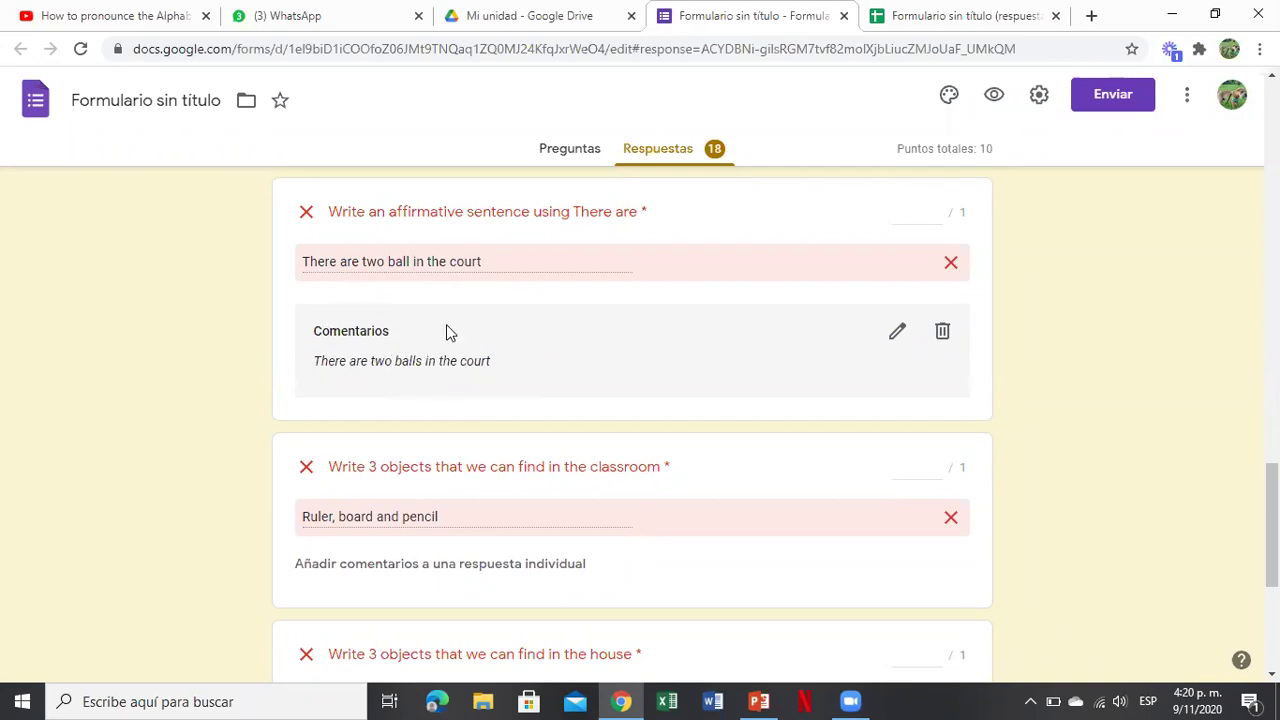
Review response 6's classroom objects, house objects and ten English verbs, and return to the start of the response
scroll(640, 420, "down", 3)
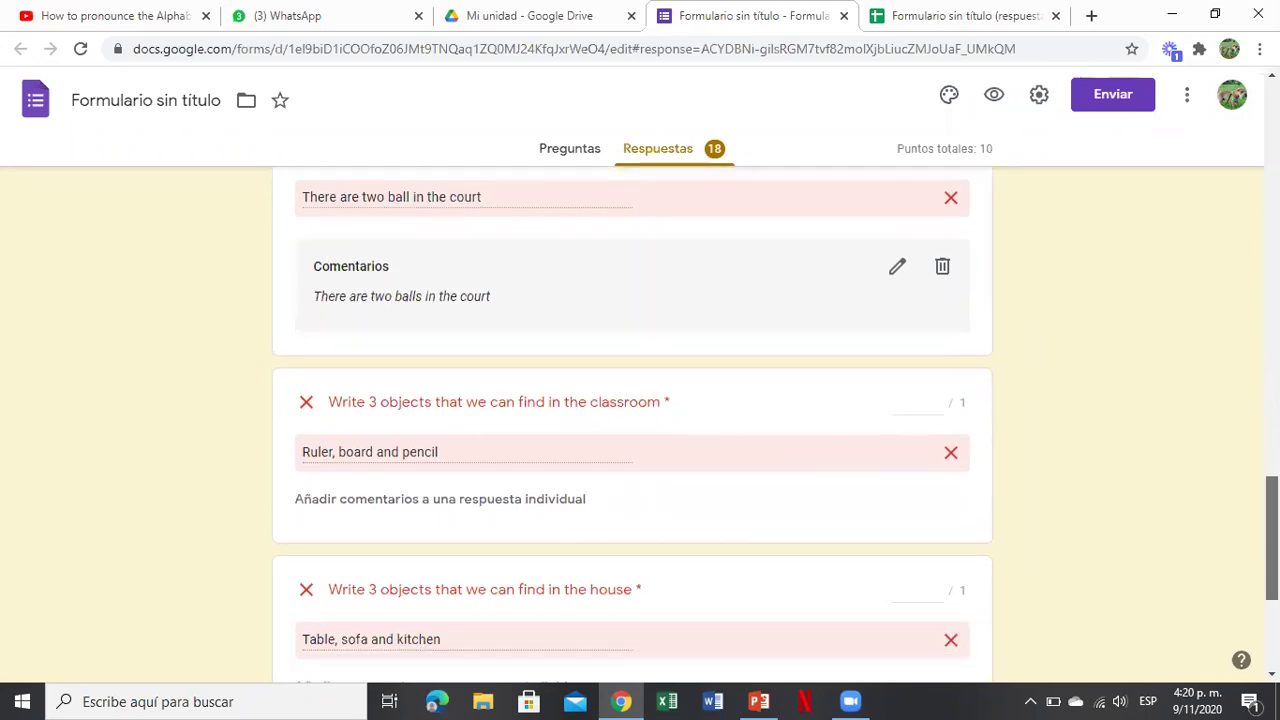
scroll(640, 420, "down", 3)
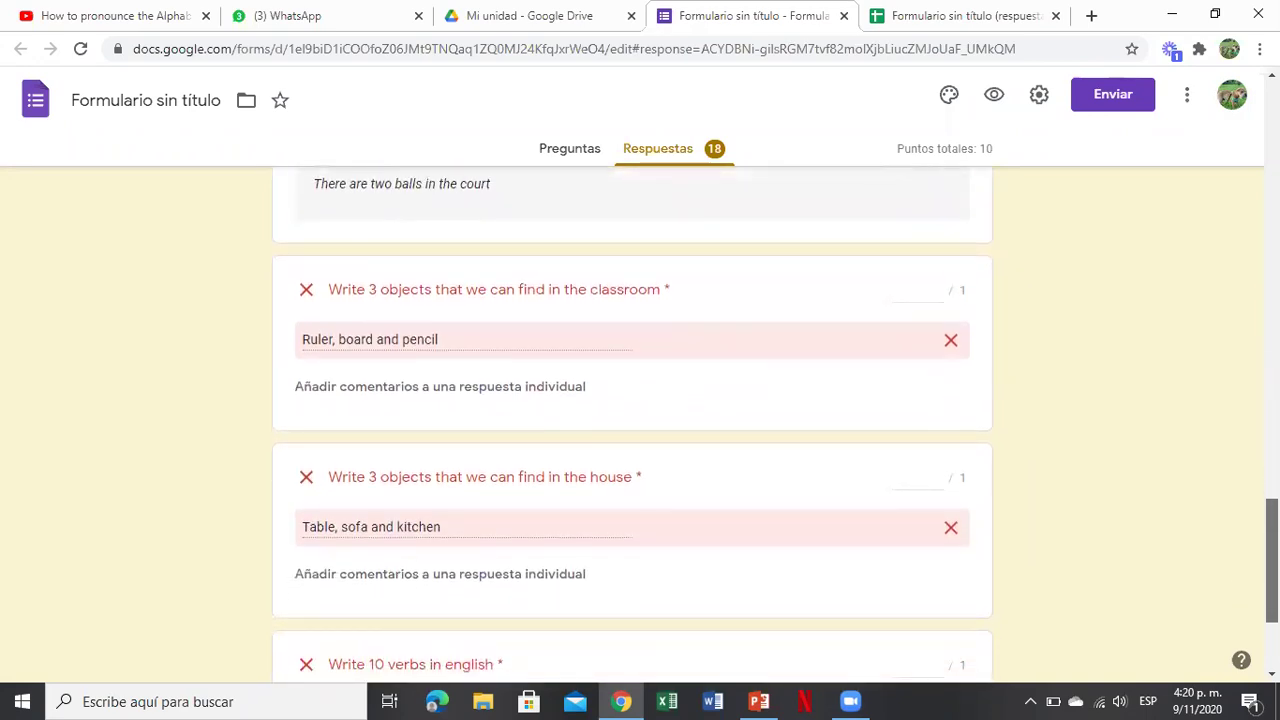
scroll(640, 420, "down", 1)
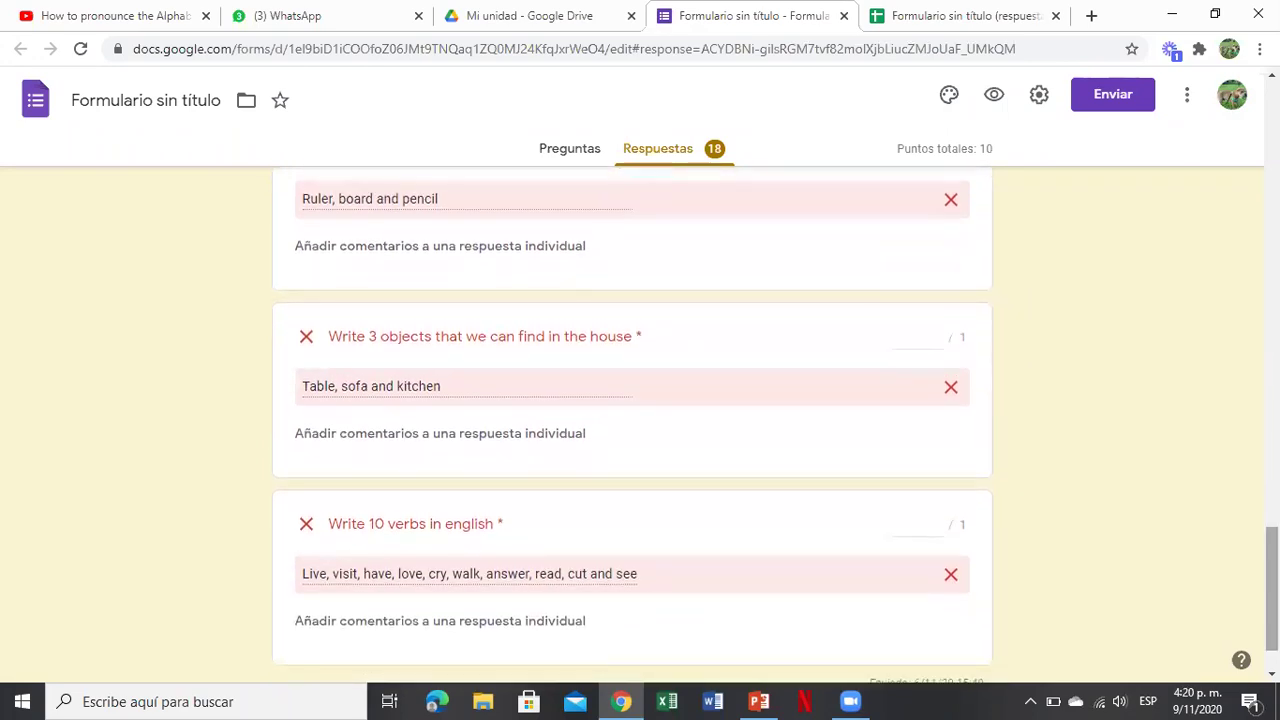
scroll(640, 420, "down", 1)
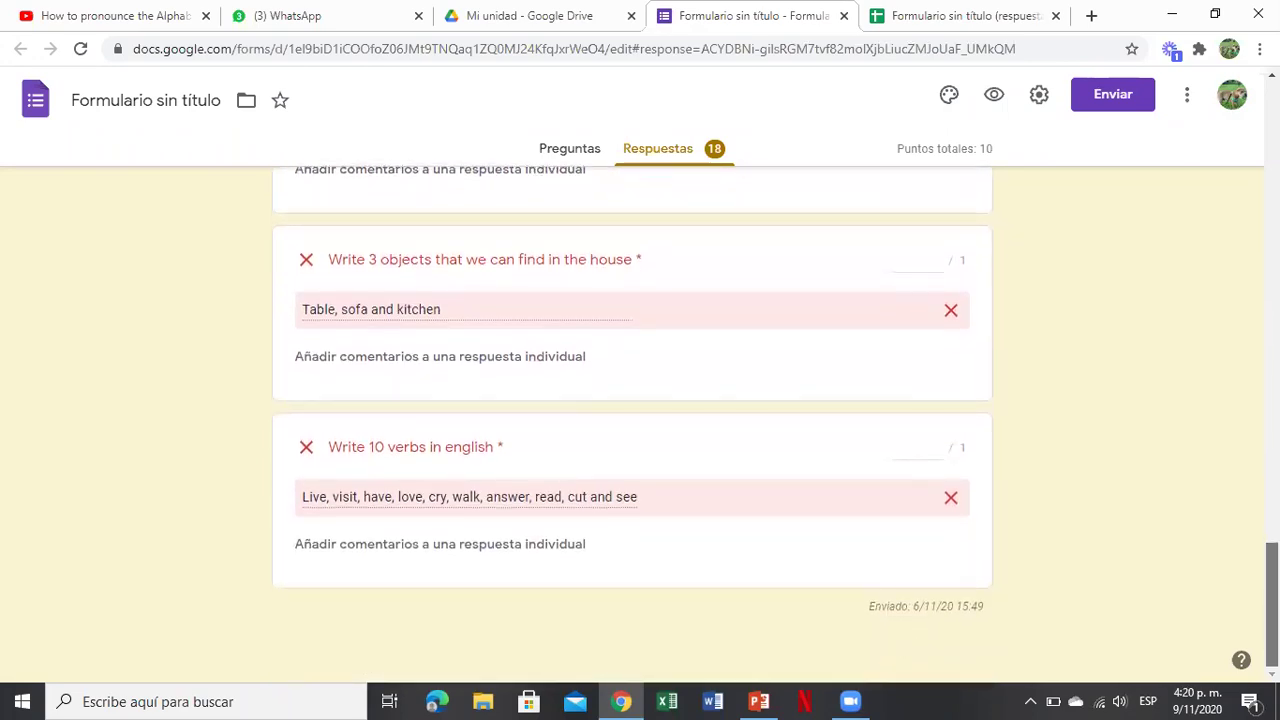
scroll(640, 425, "up", 12)
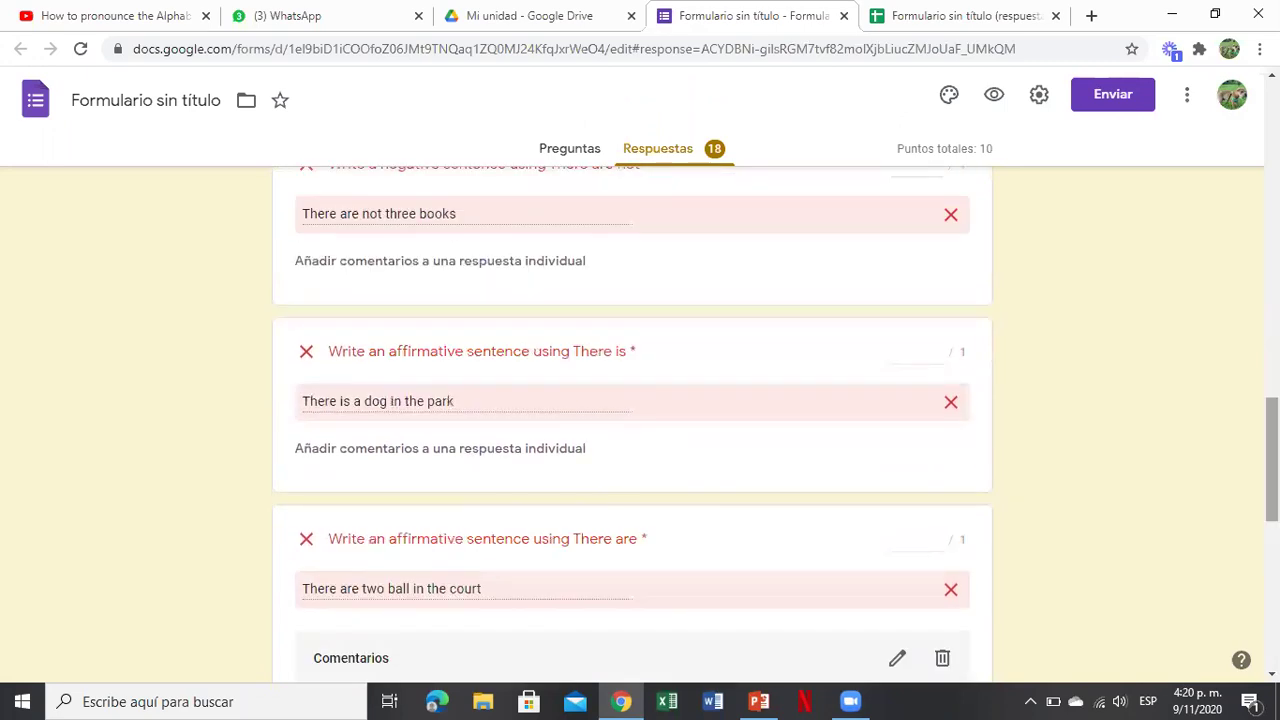
scroll(640, 420, "up", 10)
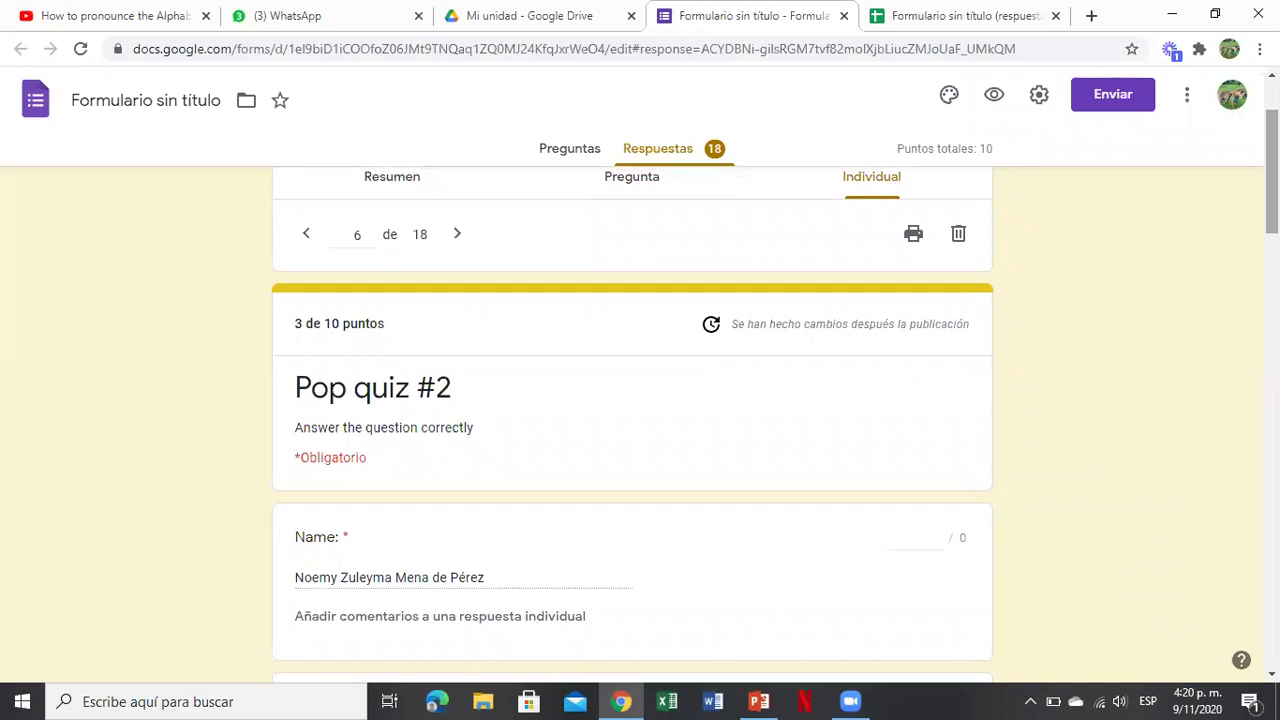
Consult the students' scores in the responses spreadsheet alongside response 6 in the form, and switch to Zoom
left_click(1008, 18)
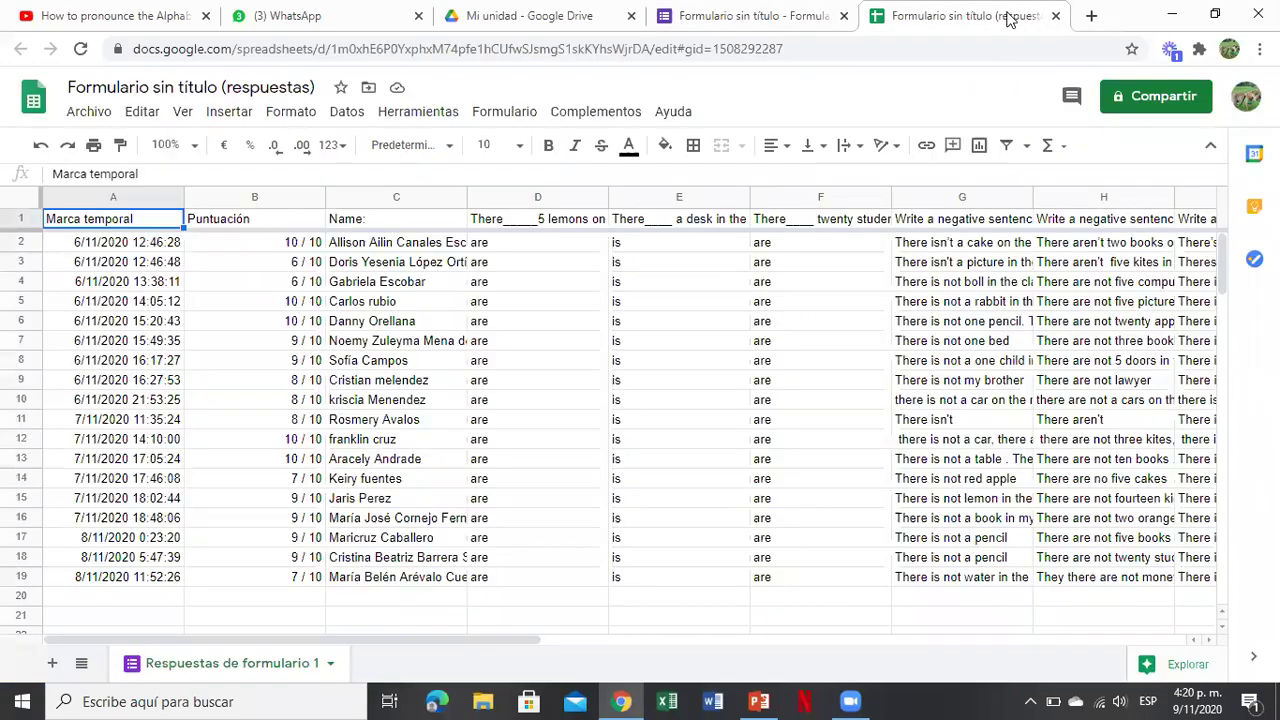
left_click(478, 250)
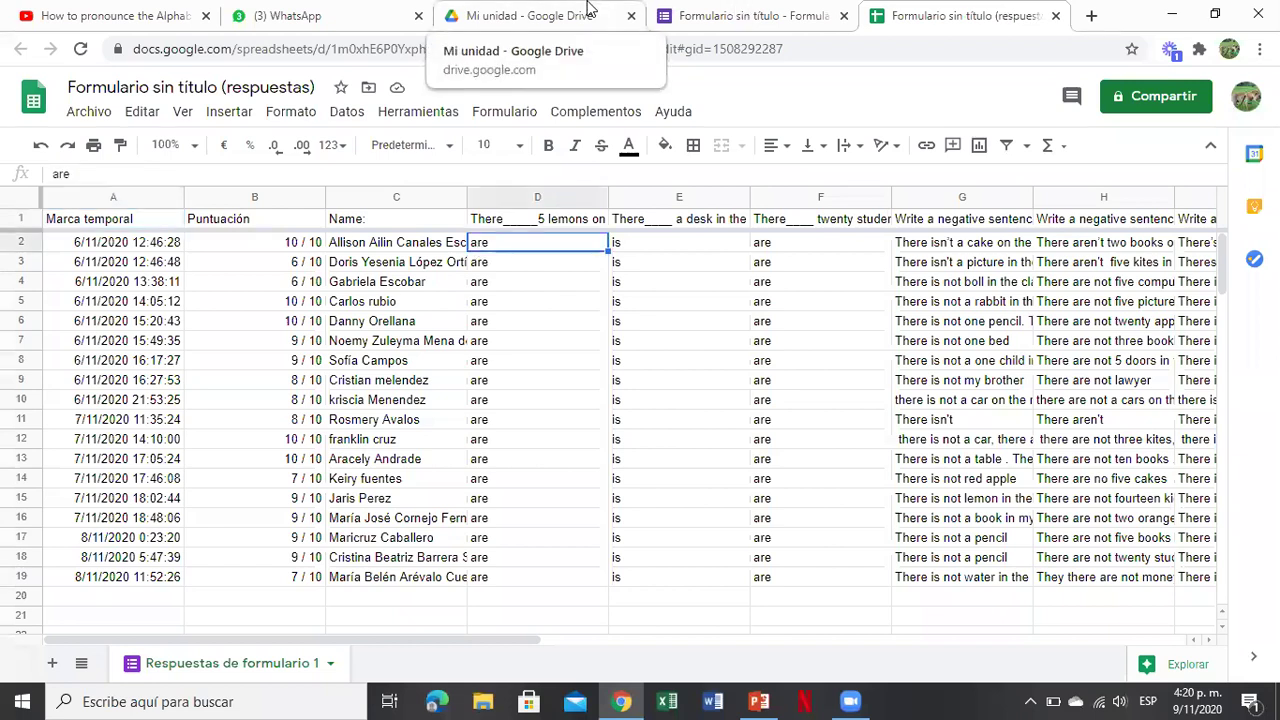
left_click(709, 17)
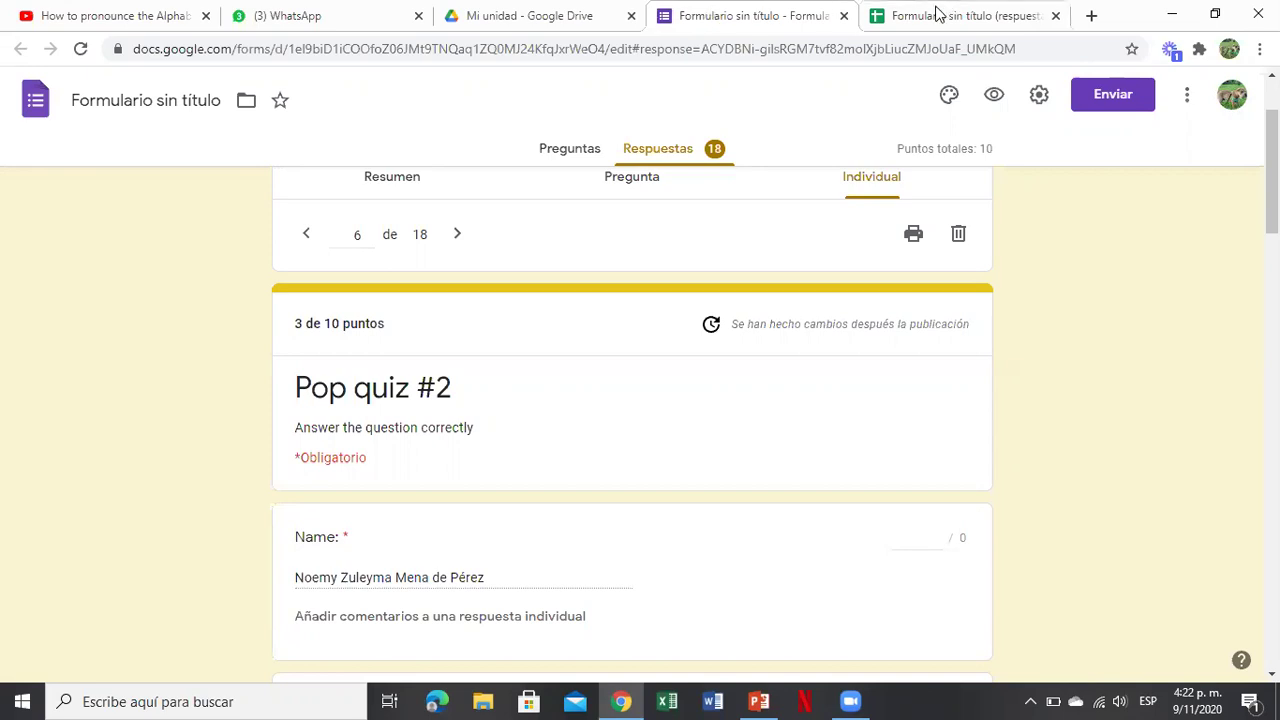
left_click(848, 700)
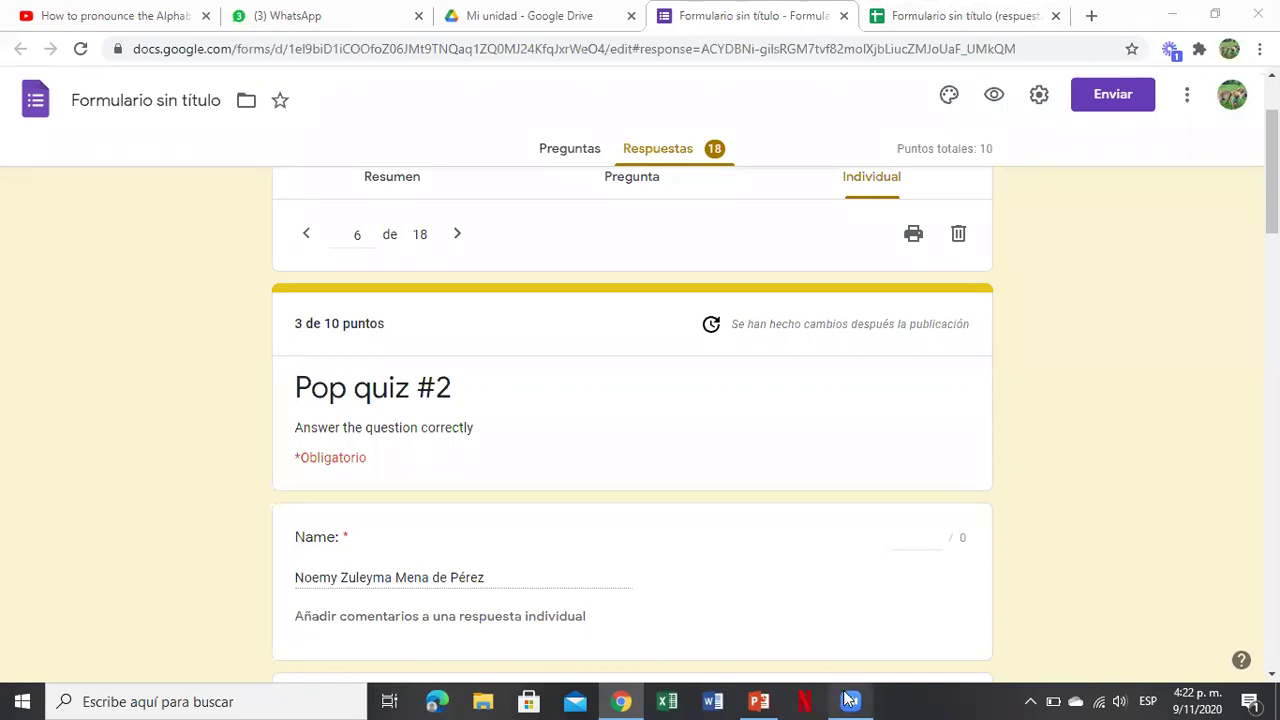